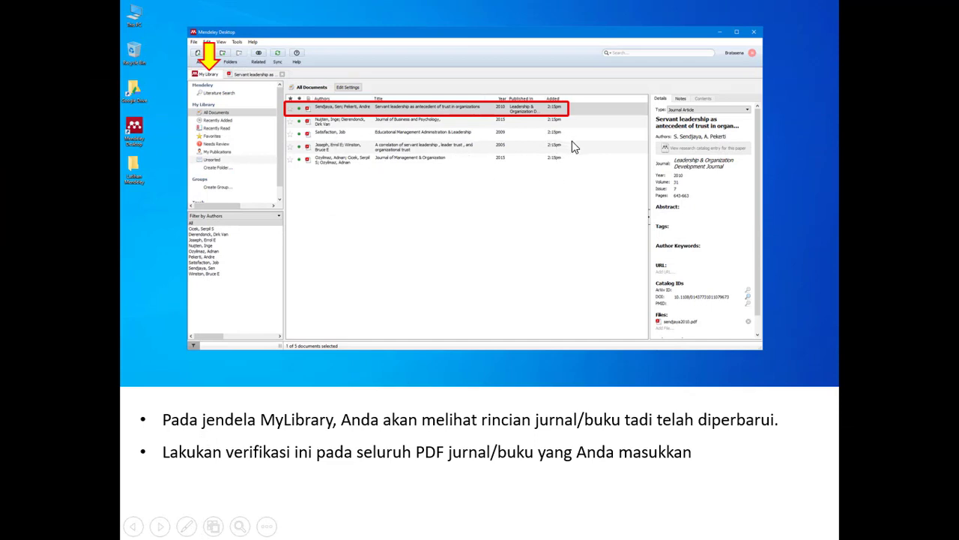
left_click(596, 214)
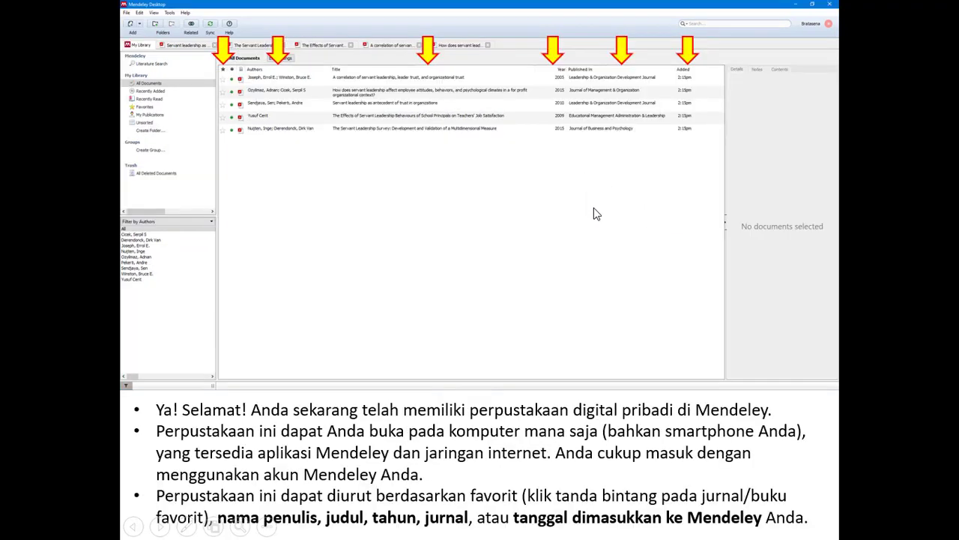
left_click(597, 215)
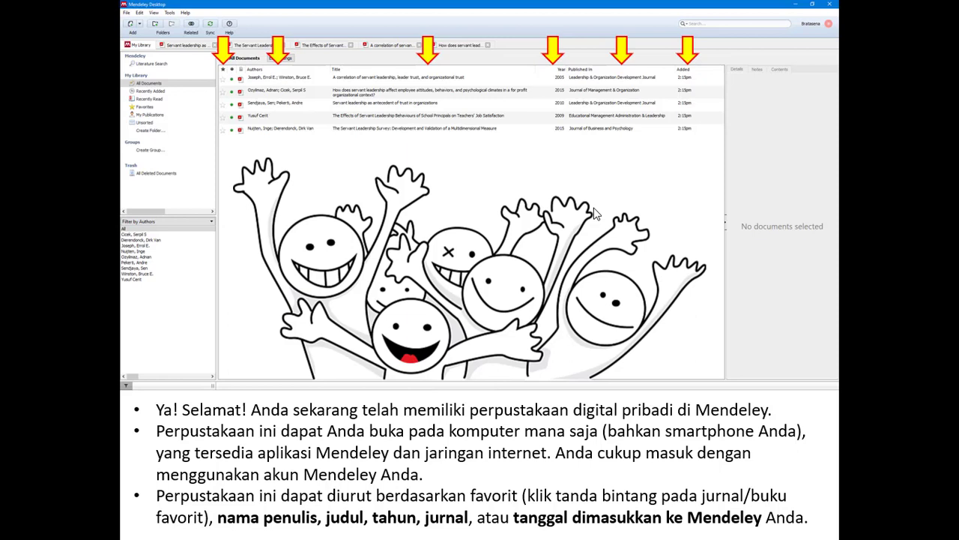
left_click(596, 214)
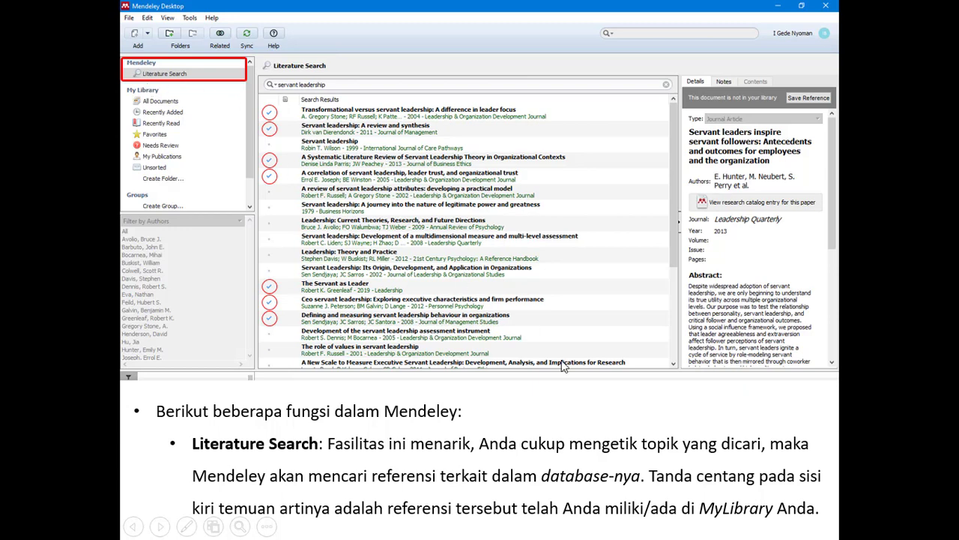
left_click(588, 403)
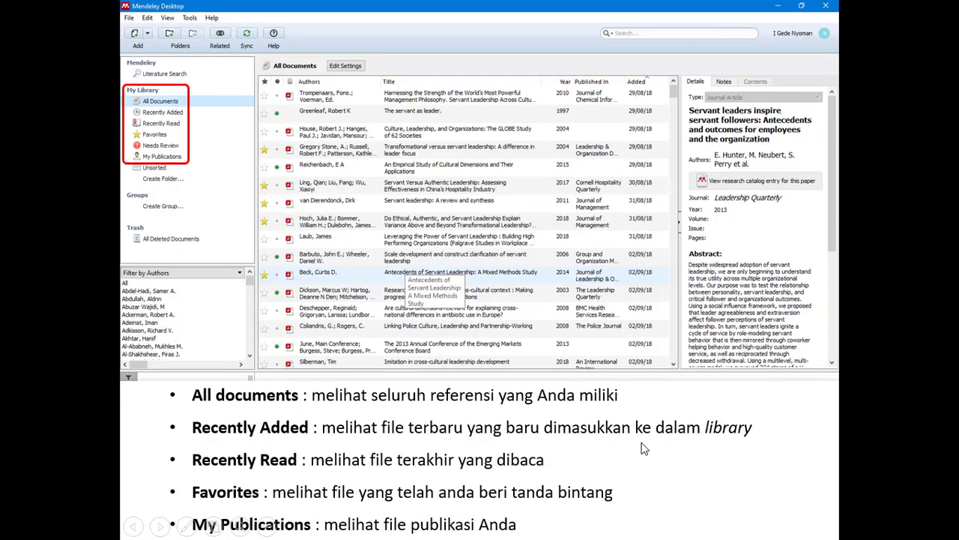
left_click(155, 112)
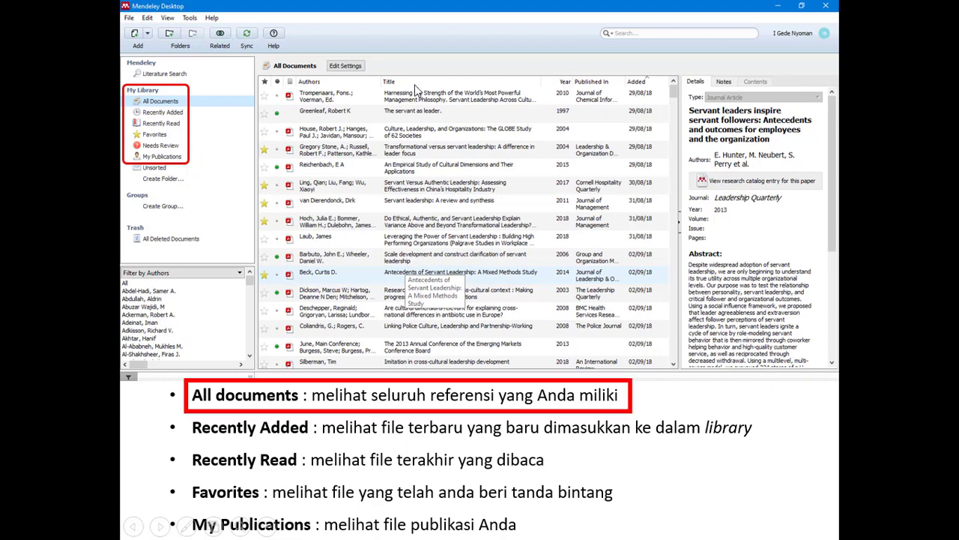
left_click(201, 440)
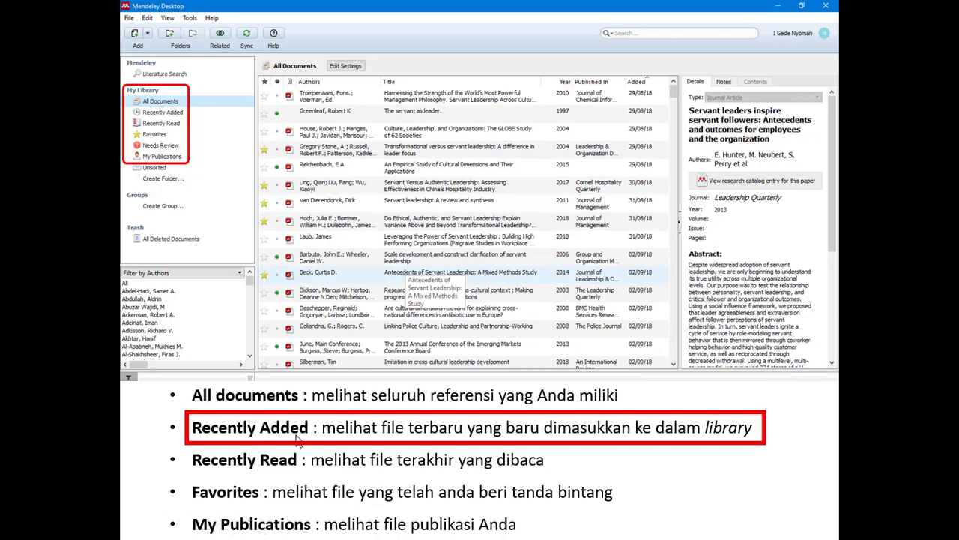
left_click(187, 498)
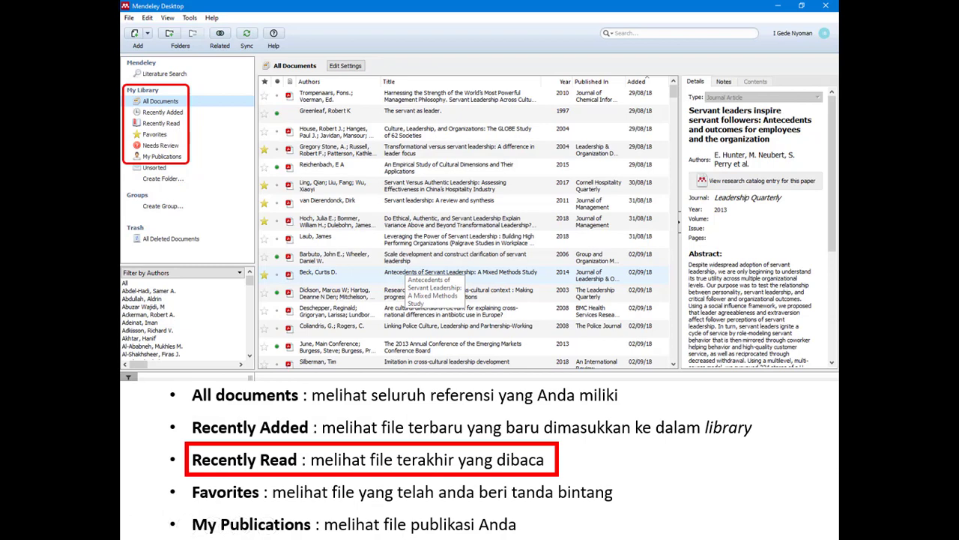
left_click(198, 144)
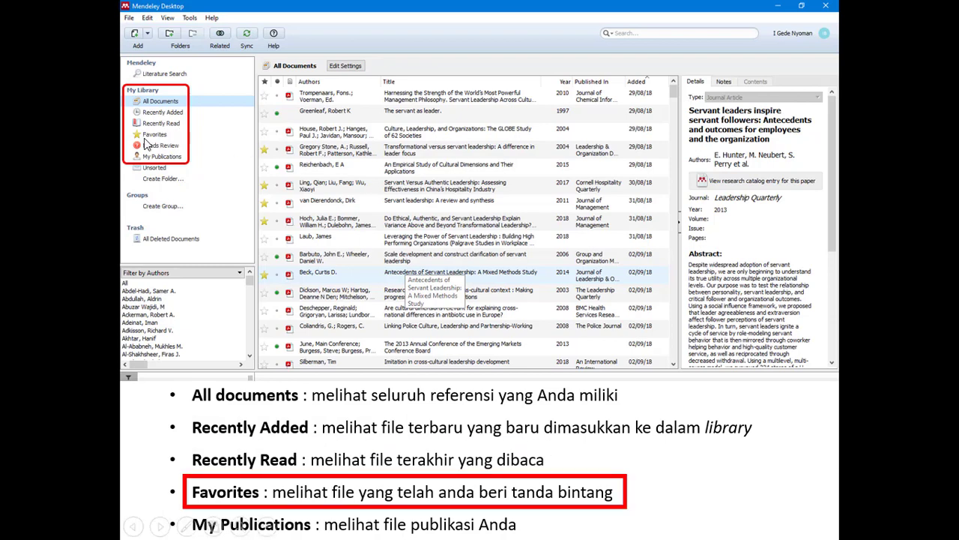
left_click(265, 149)
left_click(264, 185)
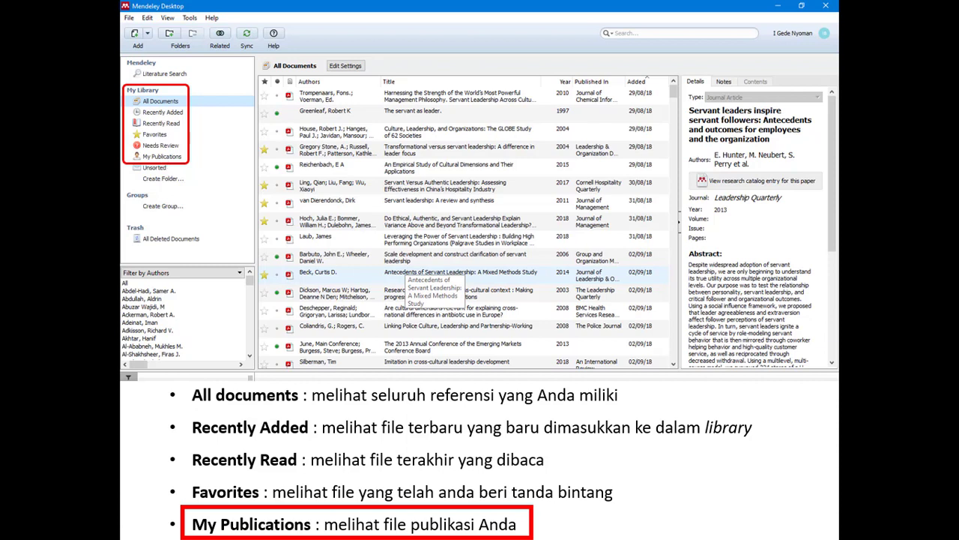
left_click(617, 474)
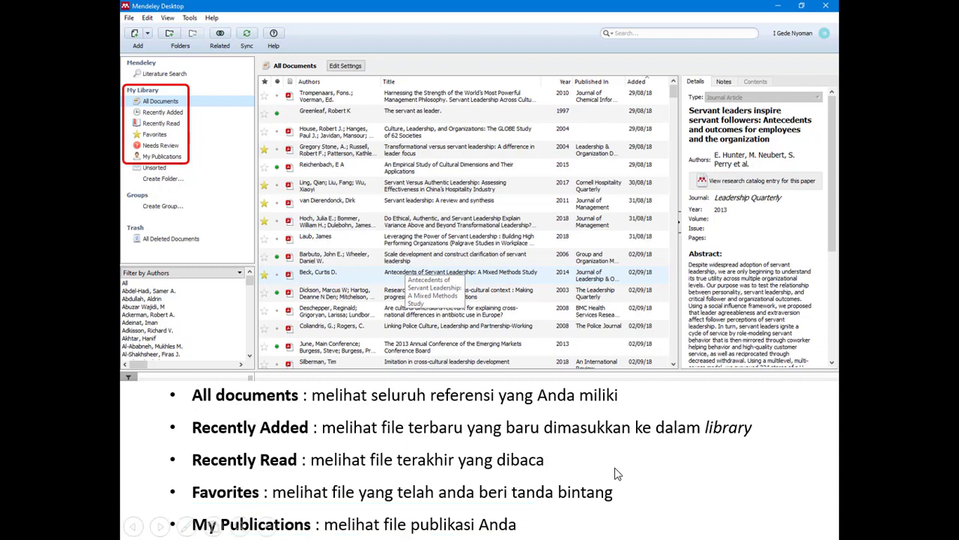
left_click(618, 474)
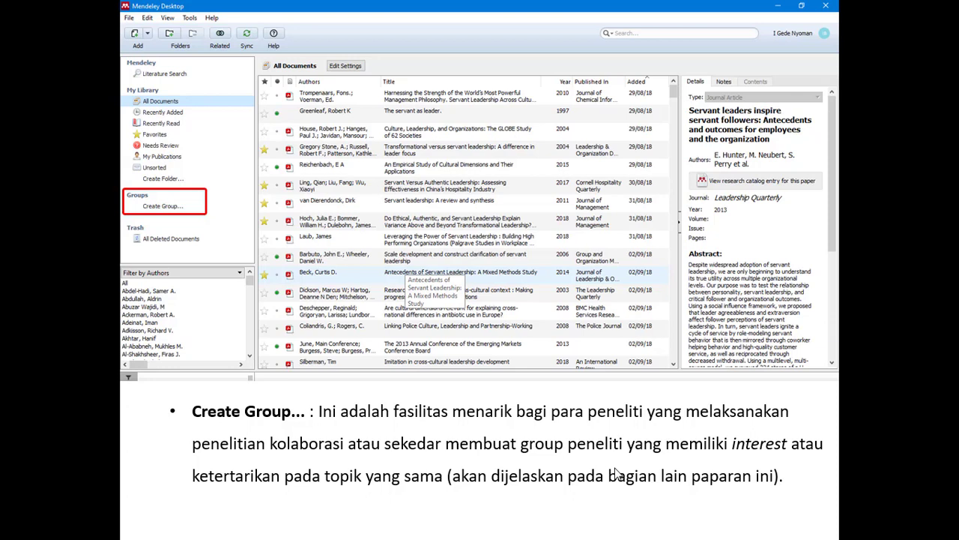
left_click(305, 474)
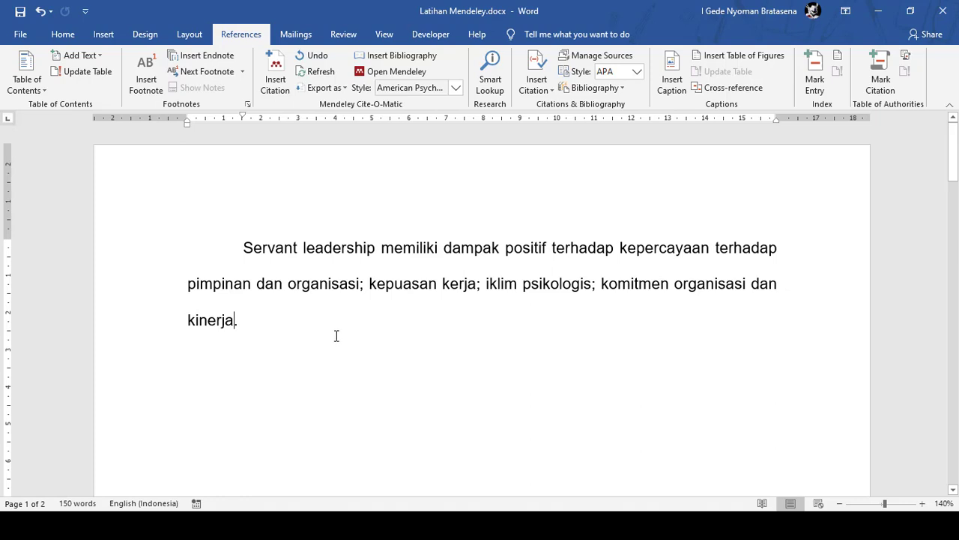
Insert a Mendeley citation after "kepuasan kerja" for the 2009 article "The Effects of Servant Leadership Behaviours of School Principals"
left_click_drag(371, 285, 478, 292)
left_click(477, 292)
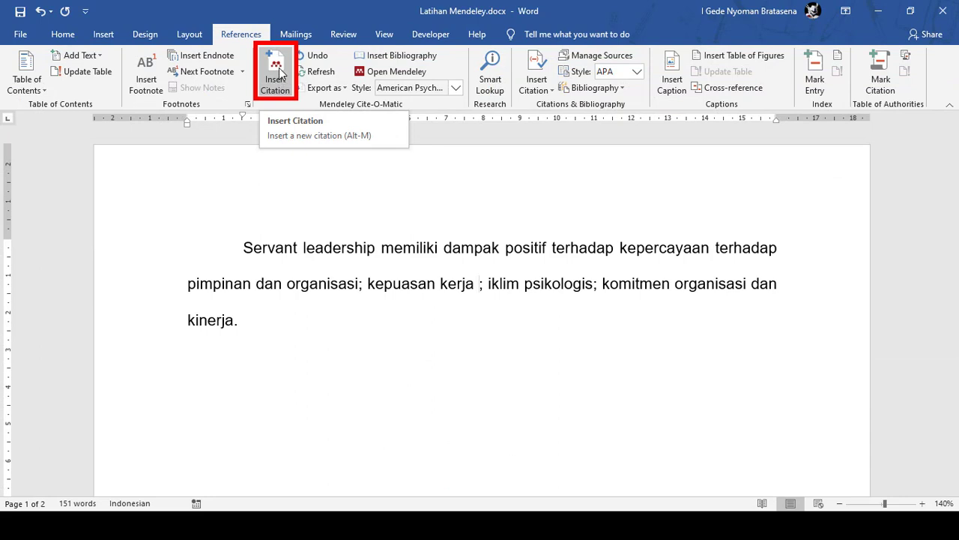
left_click(277, 72)
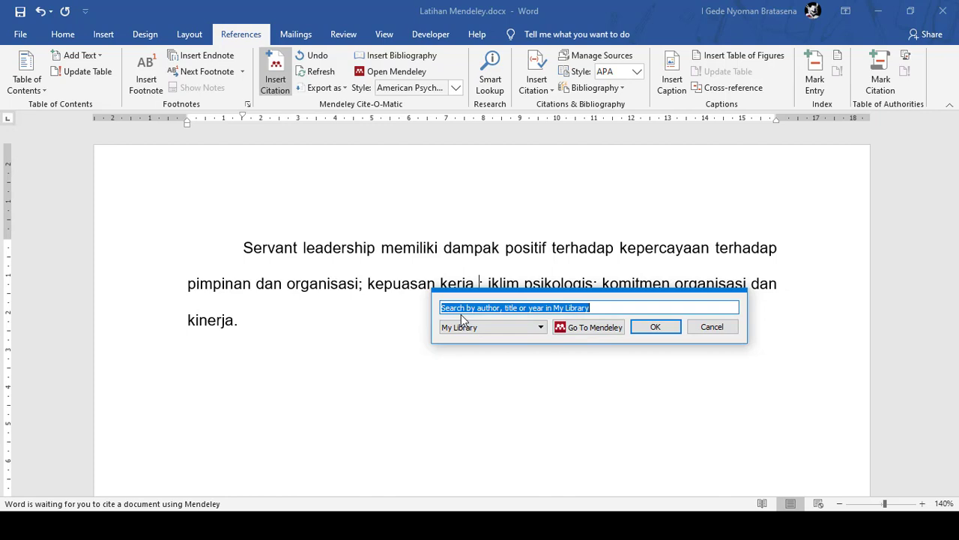
type("cerit")
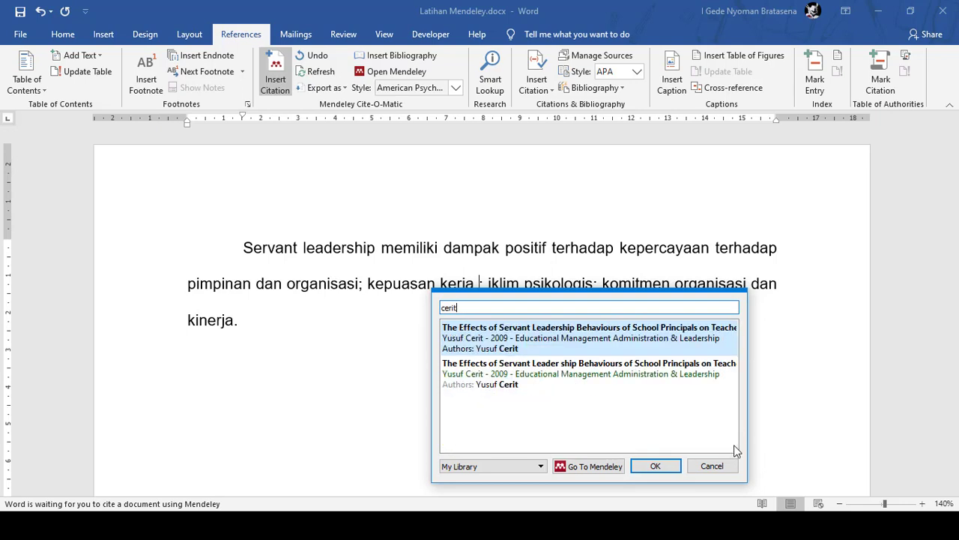
left_click(517, 346)
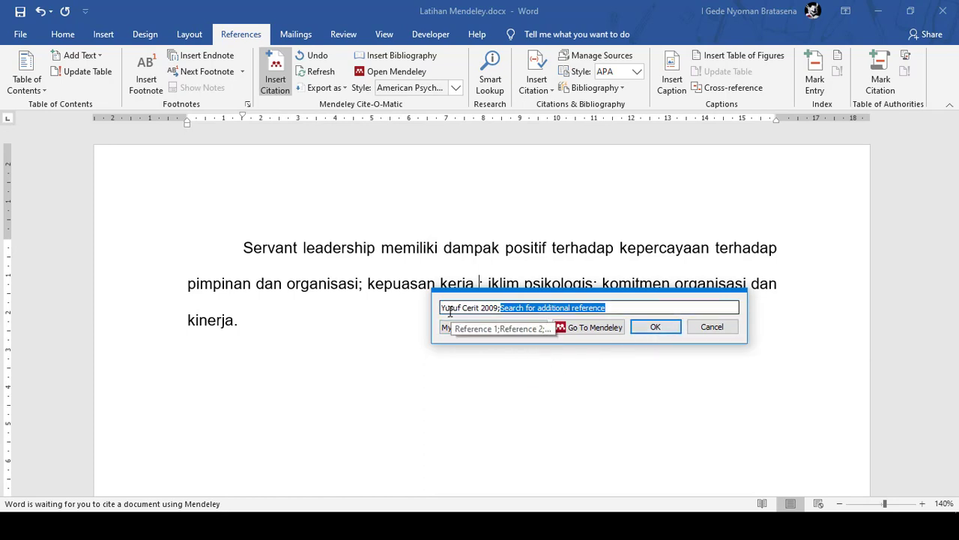
left_click(663, 327)
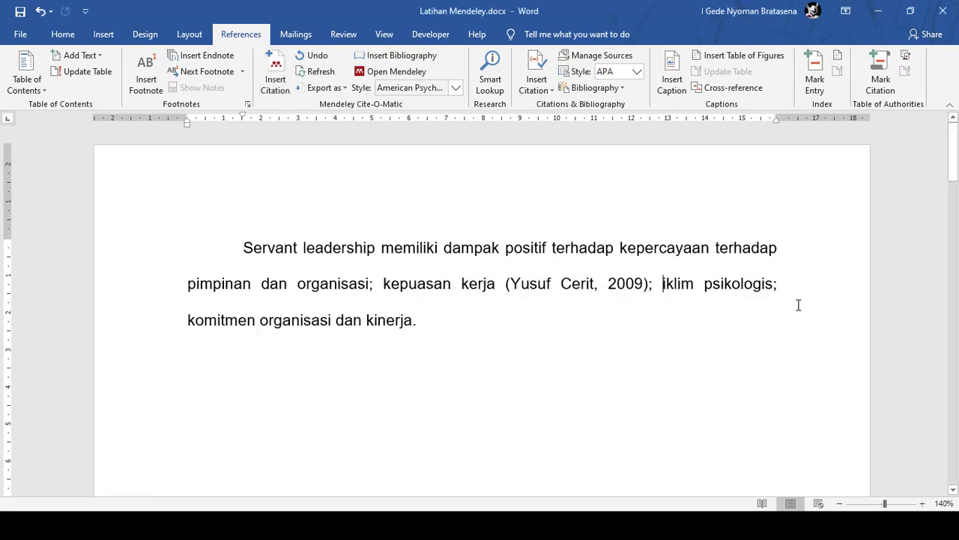
Insert a Mendeley citation after "iklim psikologis" for the 2015 article "How does servant leadership affect employee attitudes, behaviors"
left_click(776, 285)
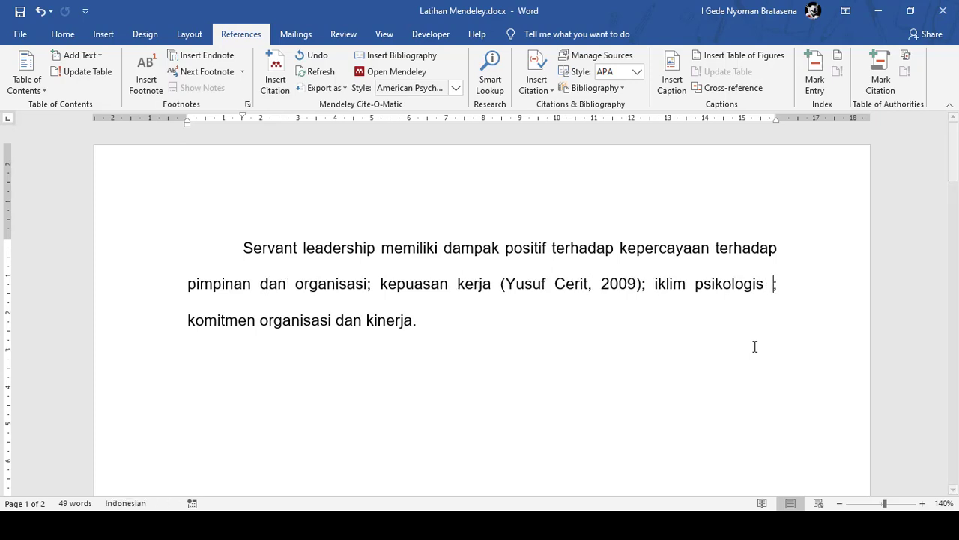
left_click(275, 71)
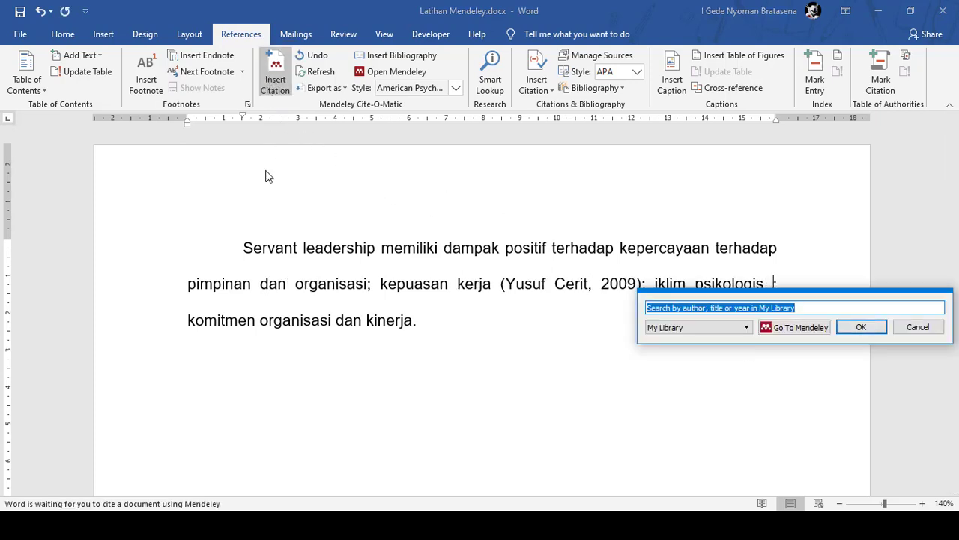
type("cicek")
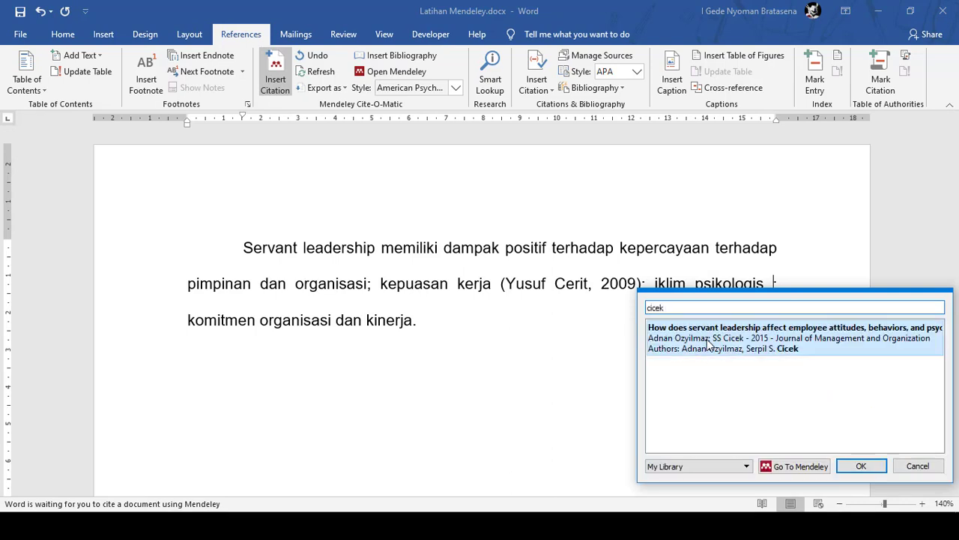
left_click(707, 339)
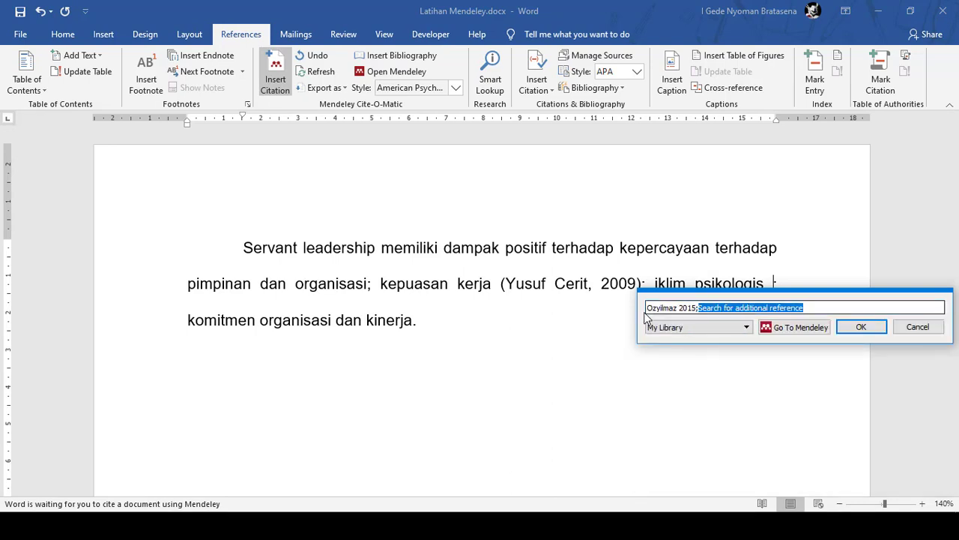
left_click(863, 328)
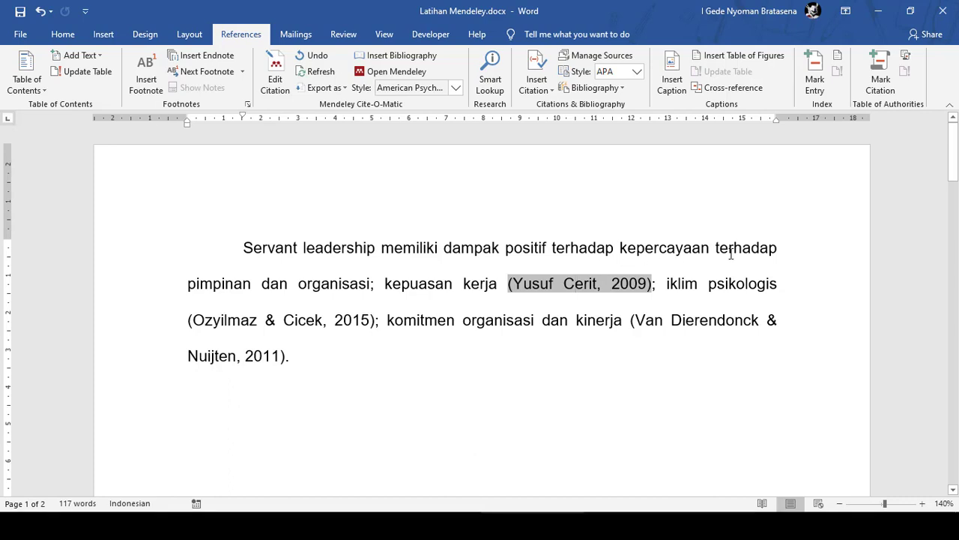
Insert one citation after "organisasi" combining "A correlation of servant leadership, leader trust" (2005) and "Servant Leadership as Antecedent of Trust in Organizations" (2010)
left_click(372, 284)
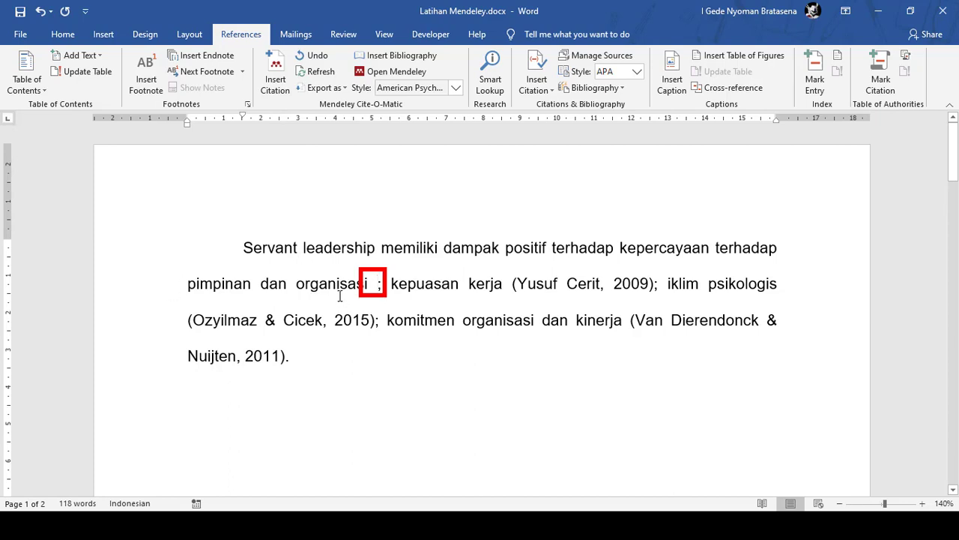
left_click(275, 75)
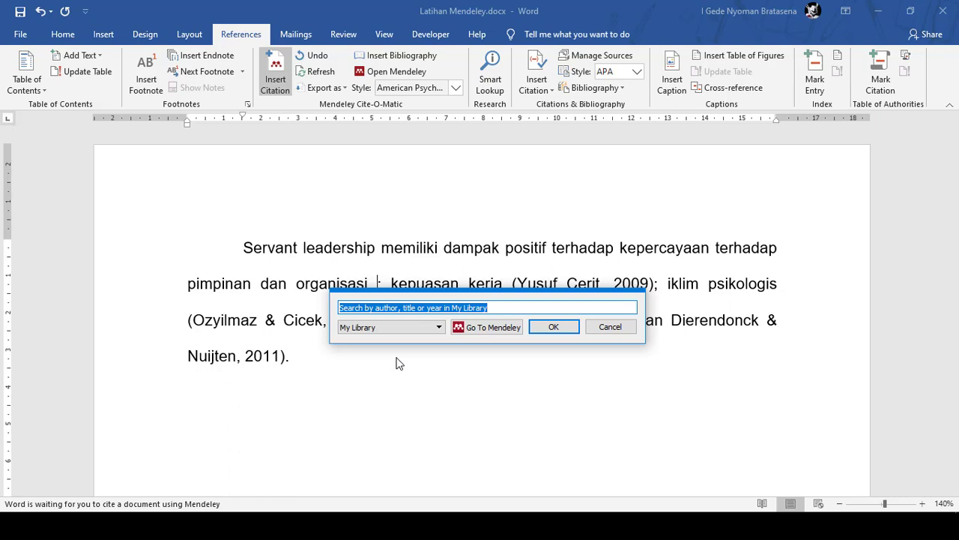
type("joseph 2005")
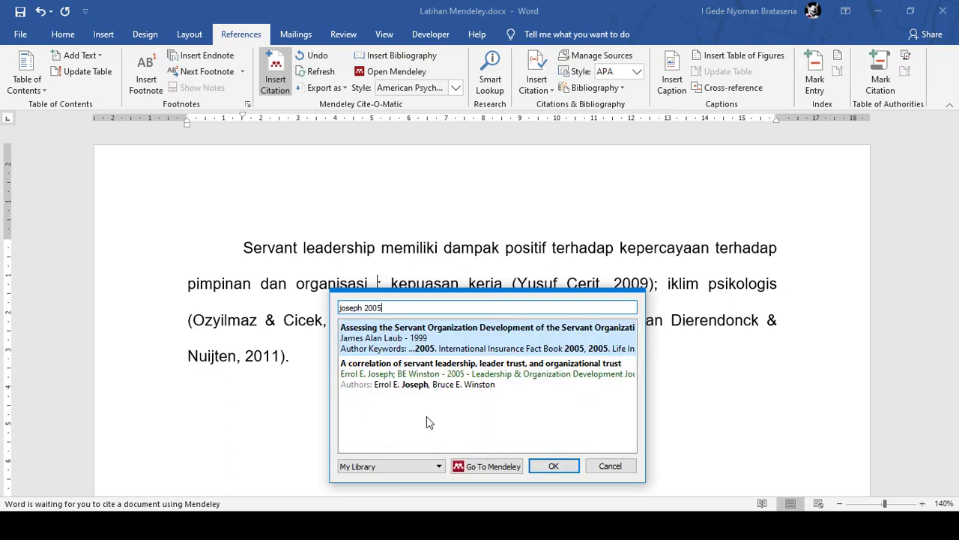
left_click(457, 379)
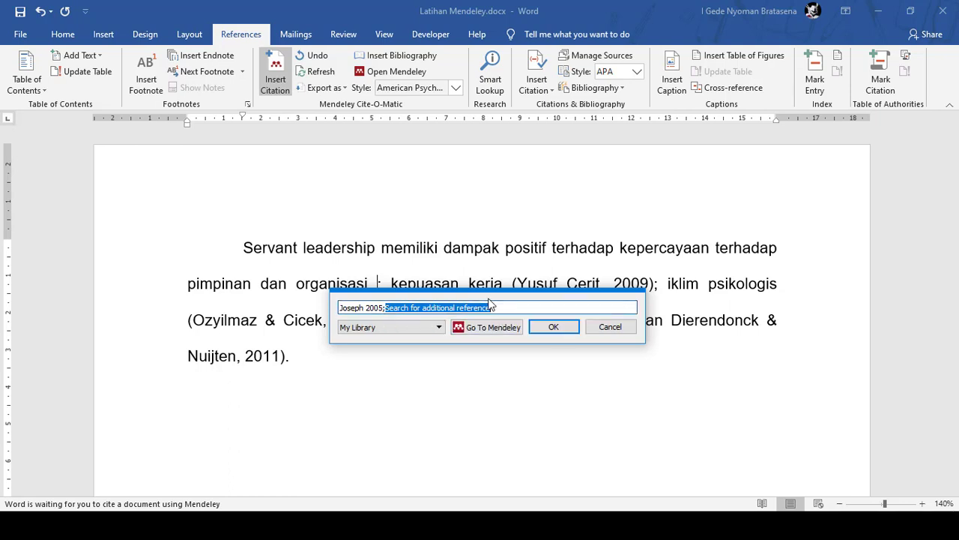
type("sen")
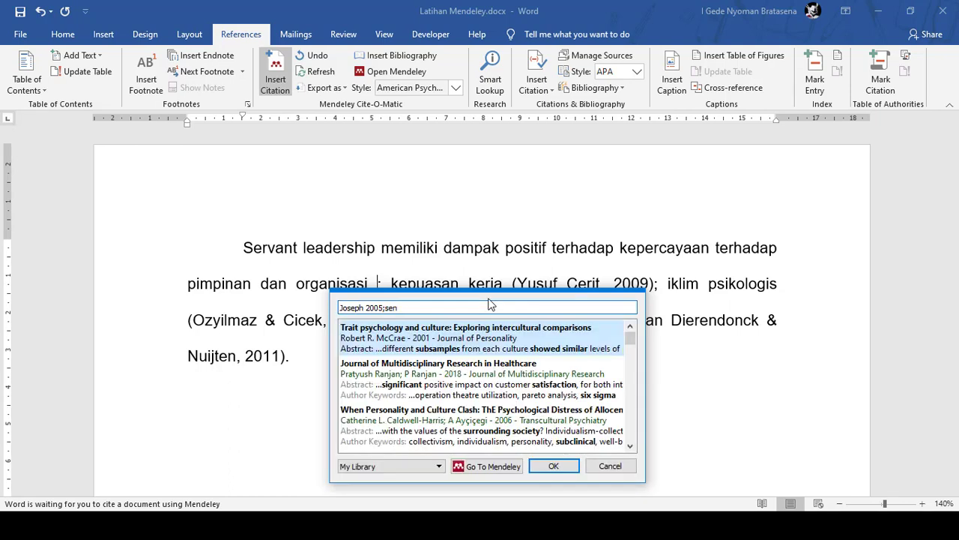
type("djaya 2010")
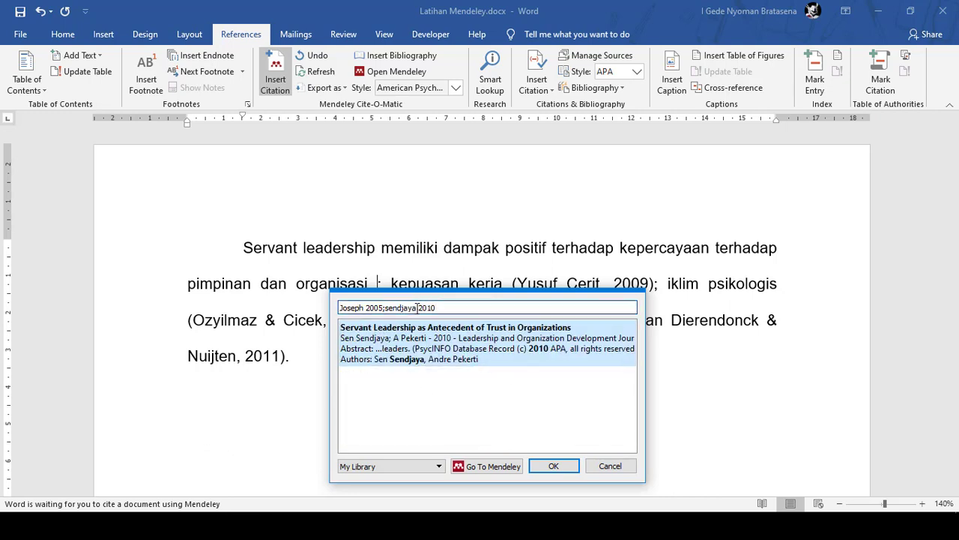
left_click(438, 349)
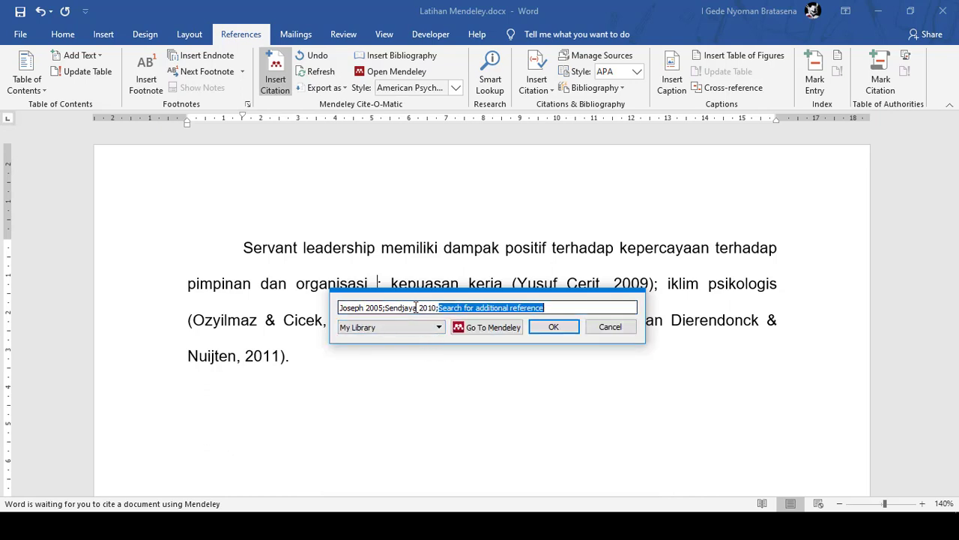
left_click(551, 328)
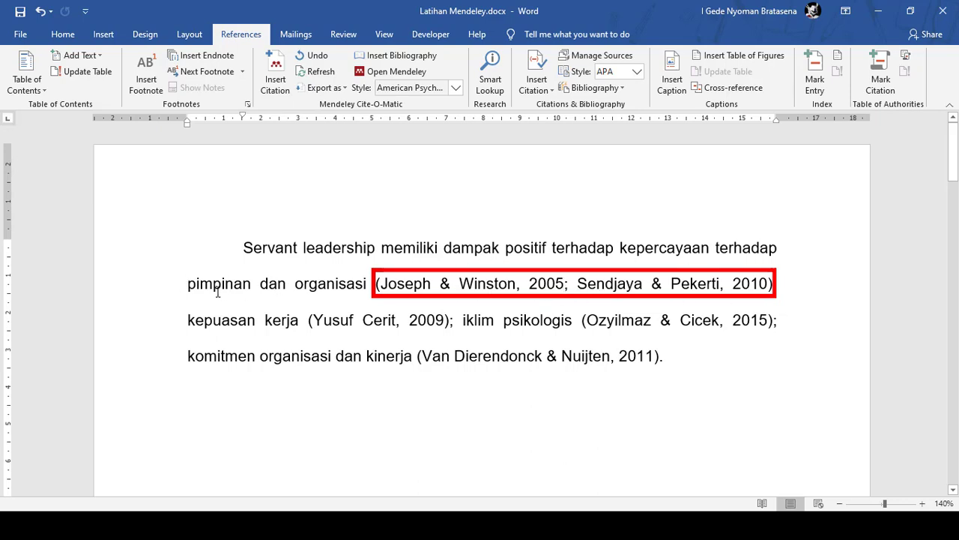
Add a new paragraph opening with "Menurut" and the 2015 article's two authors, continuing "servant leadership berpengaruh terhadap iklim psikologis."
left_click(682, 362)
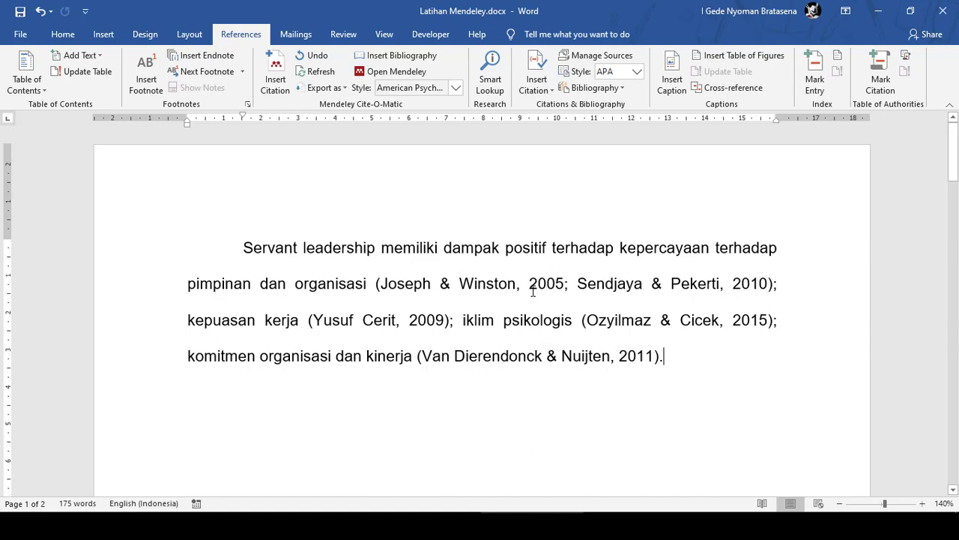
type("Menurut Ozyilmaz dan Cicek servant leadership berpengaruh terhadap iklim psikologis.")
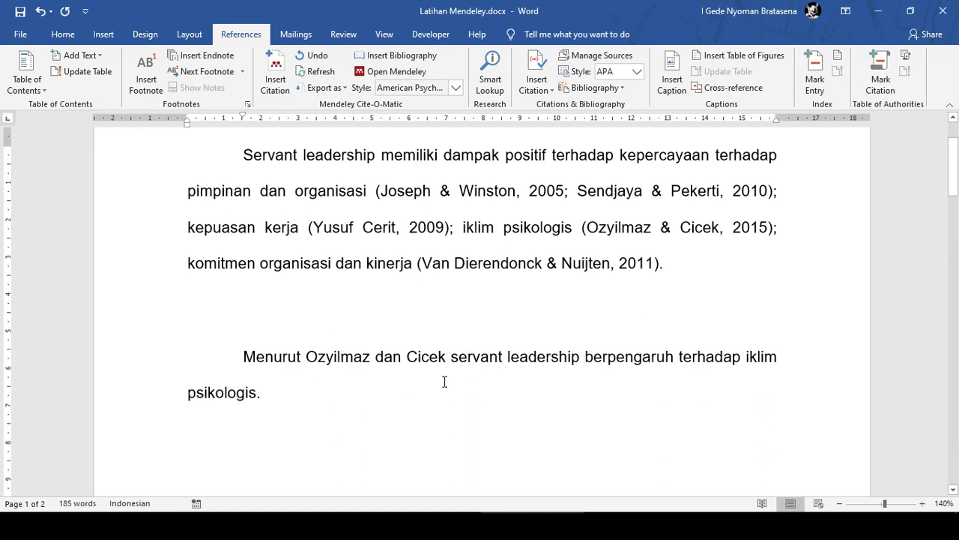
Insert a Mendeley citation after the two authors' names in the "Menurut" paragraph for the 2015 article "How does servant leadership affect employee attitudes", suppressing the author
left_click(451, 357)
left_click(449, 358)
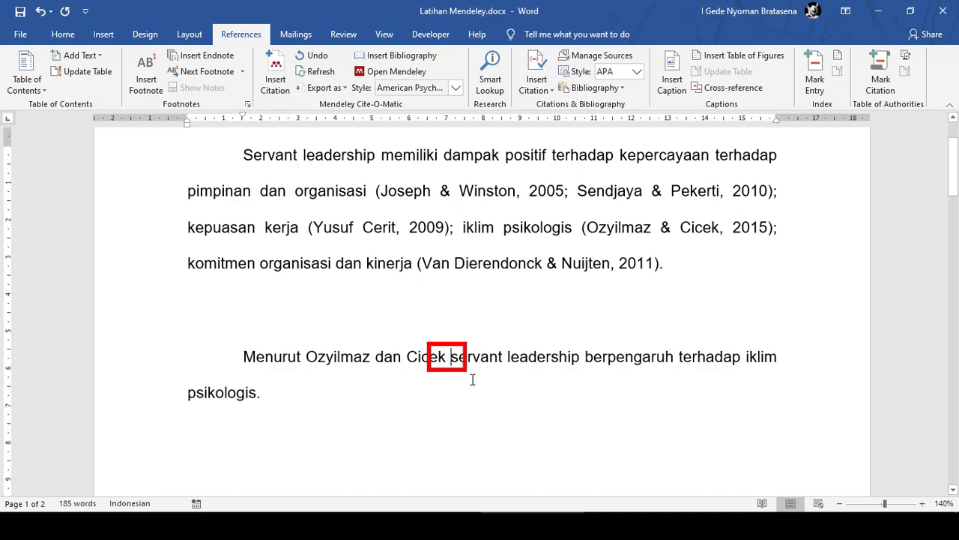
left_click(276, 71)
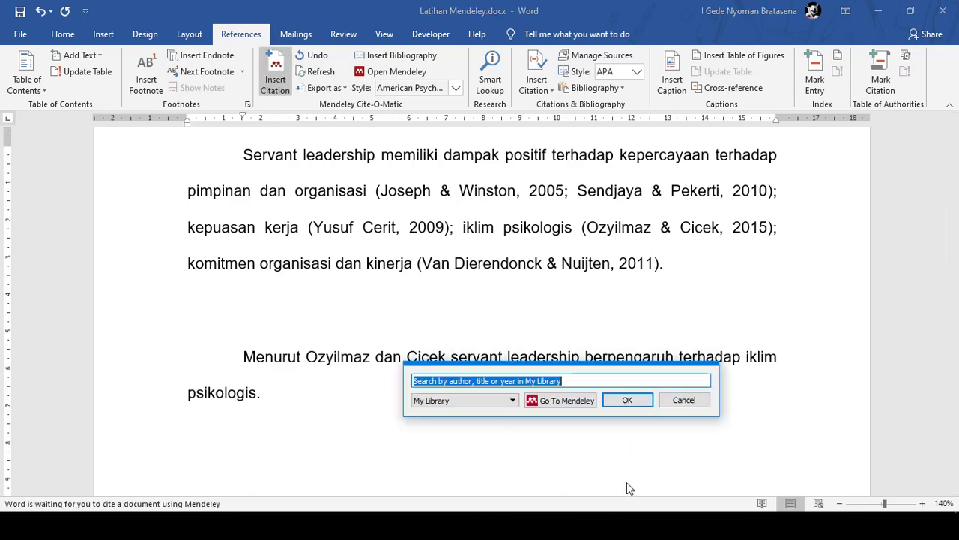
type("cicek 2")
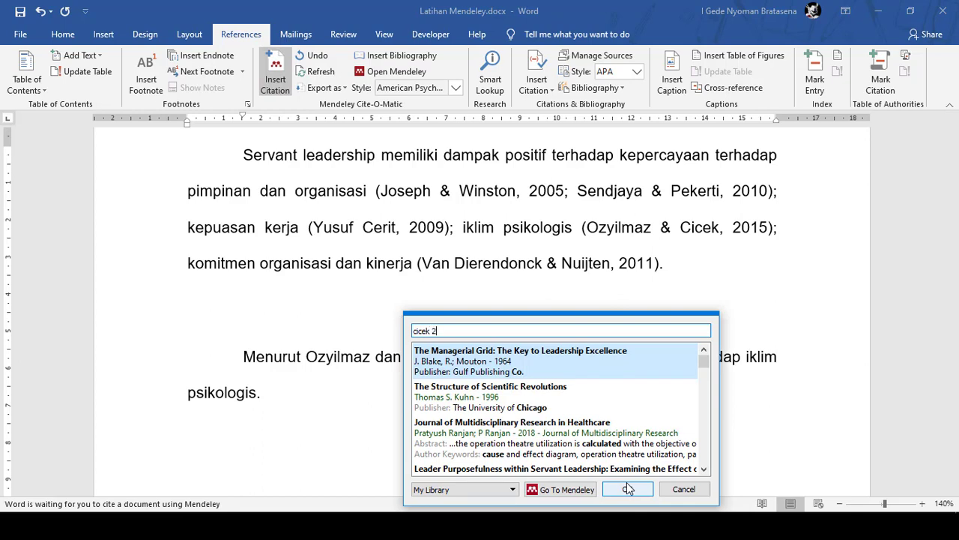
type("015")
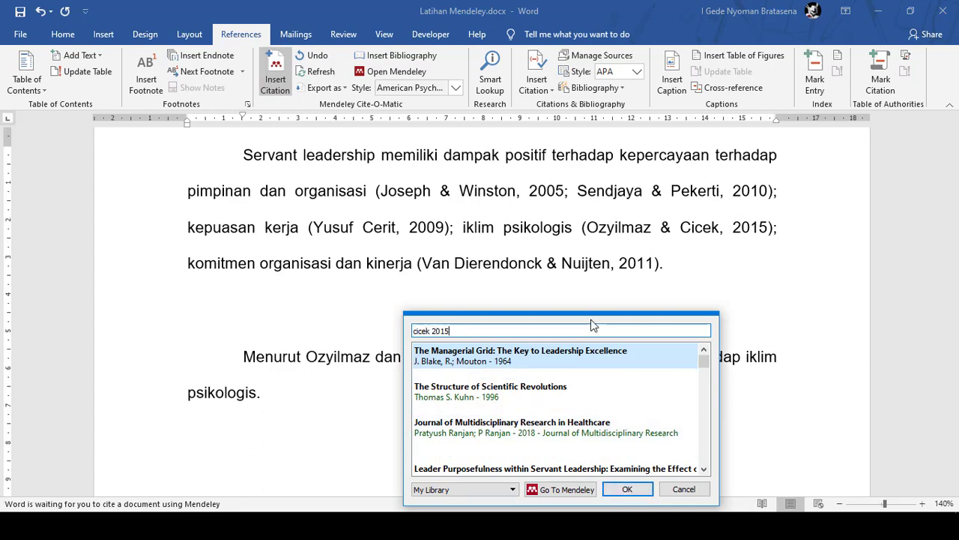
left_click_drag(610, 316, 787, 222)
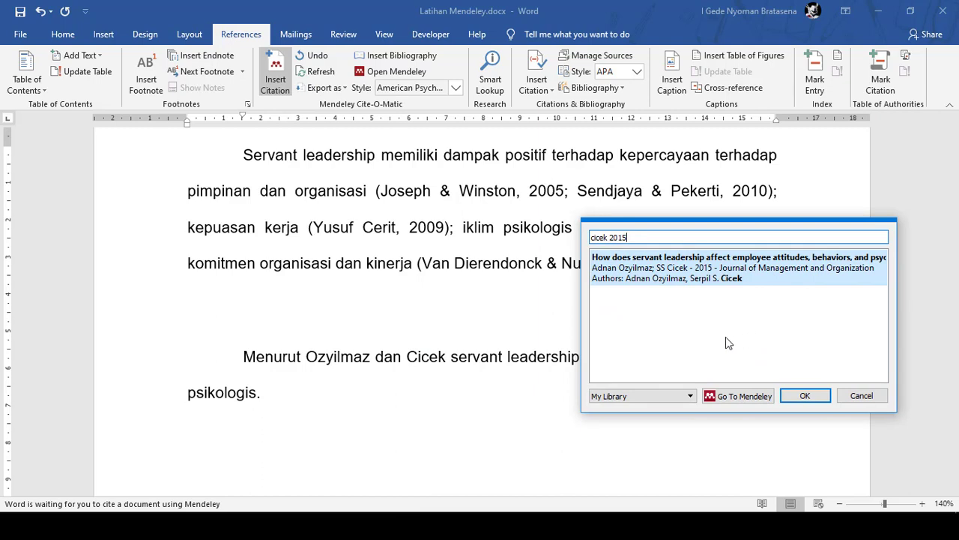
left_click(653, 274)
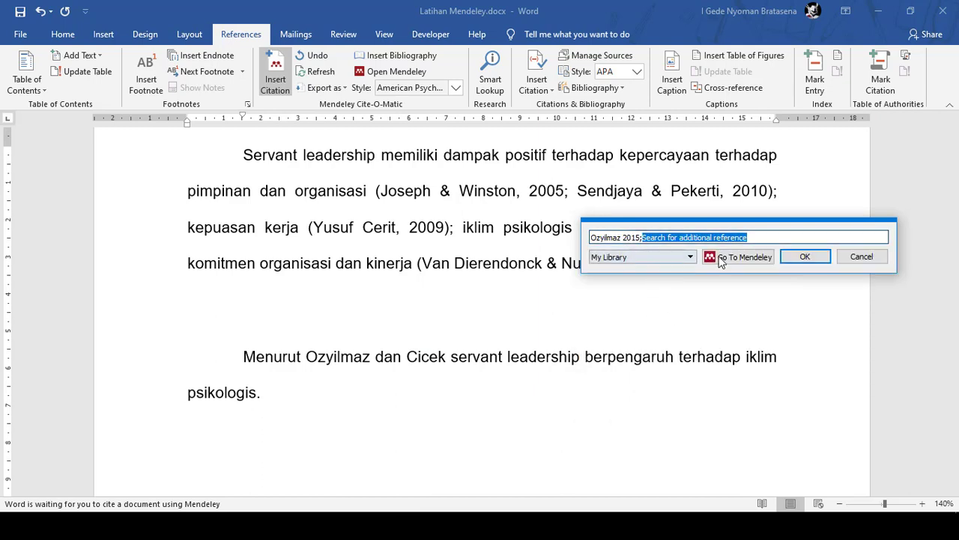
left_click_drag(753, 225, 754, 267)
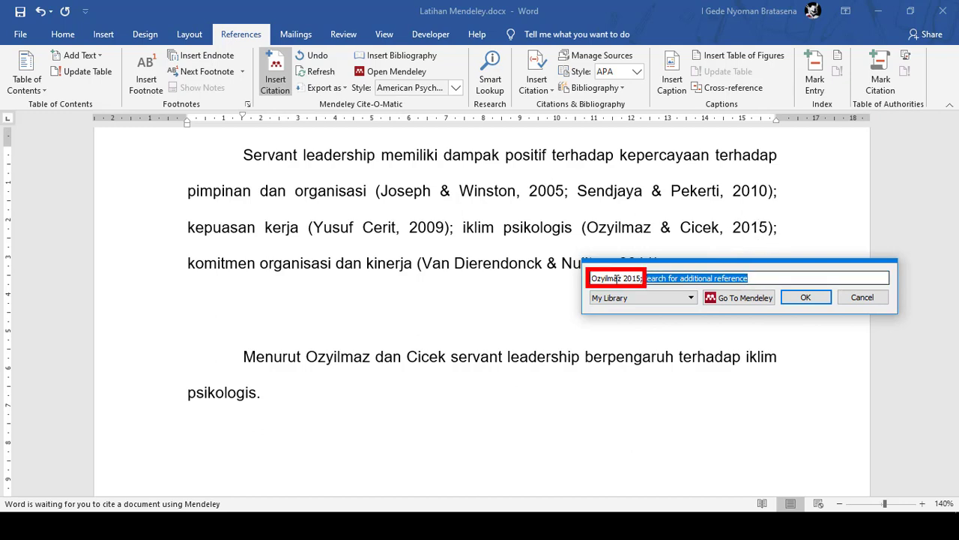
left_click(611, 278)
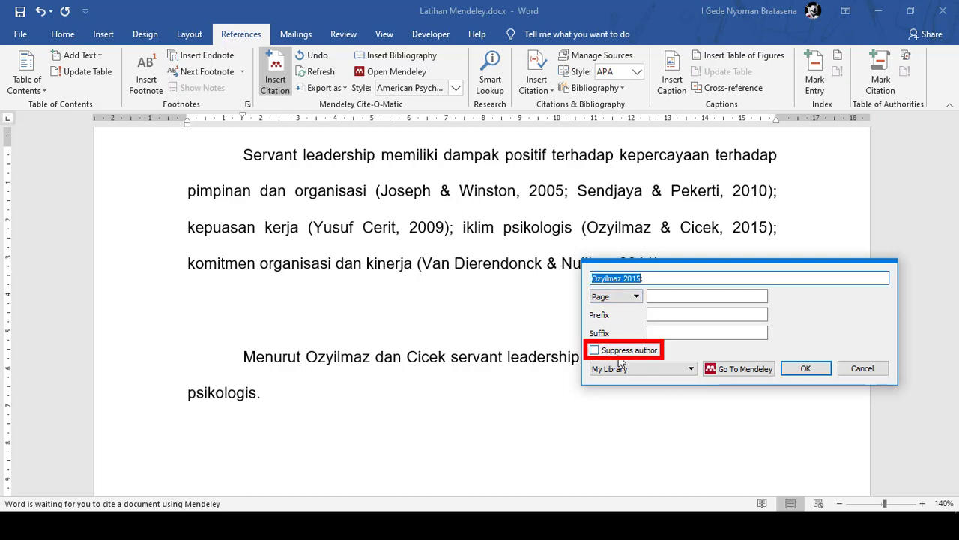
left_click(597, 353)
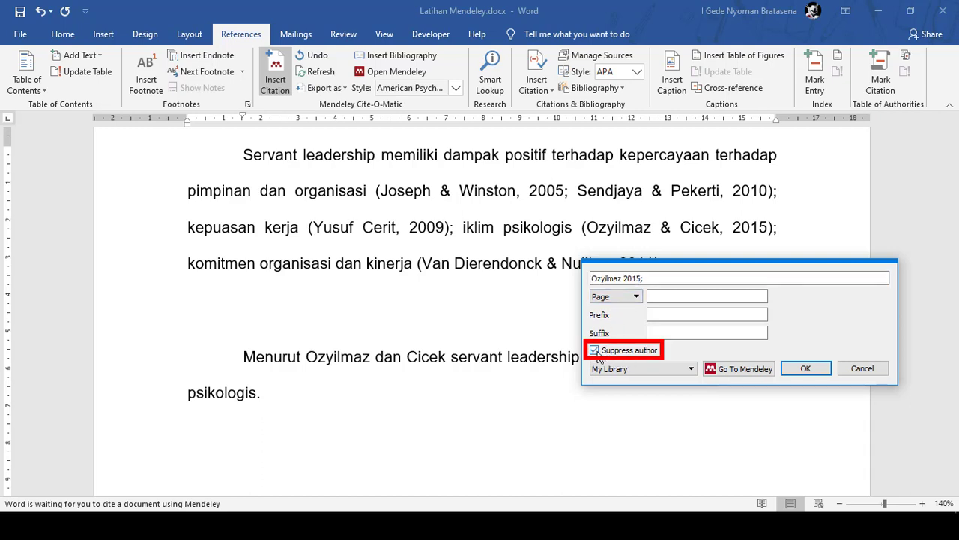
left_click(803, 370)
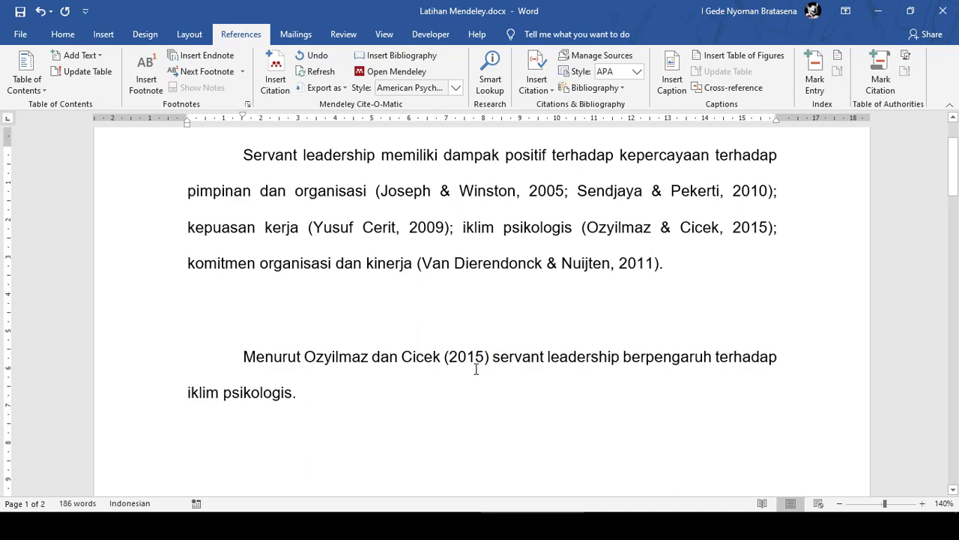
Edit the 2009 Mendeley citation after "kepuasan kerja" to add page number 102
left_click(421, 235)
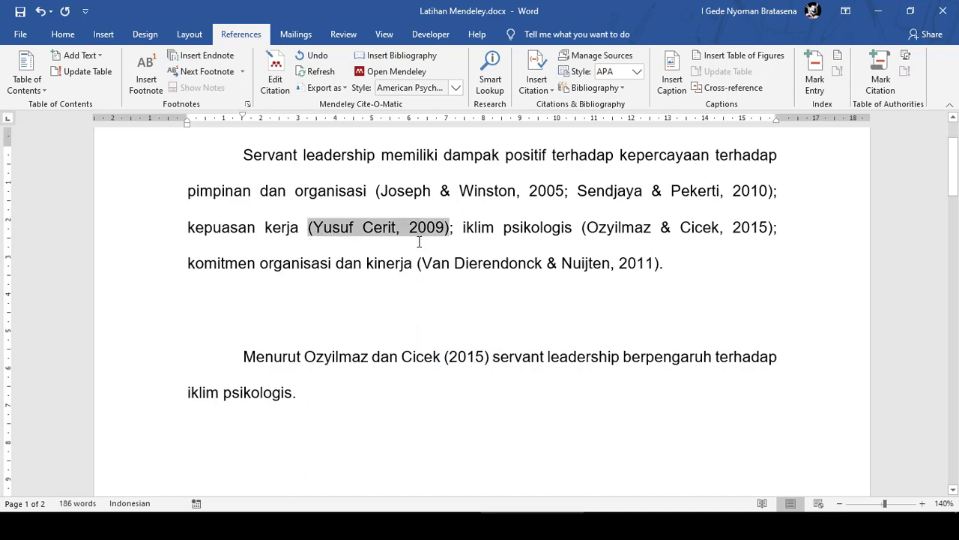
left_click(396, 258)
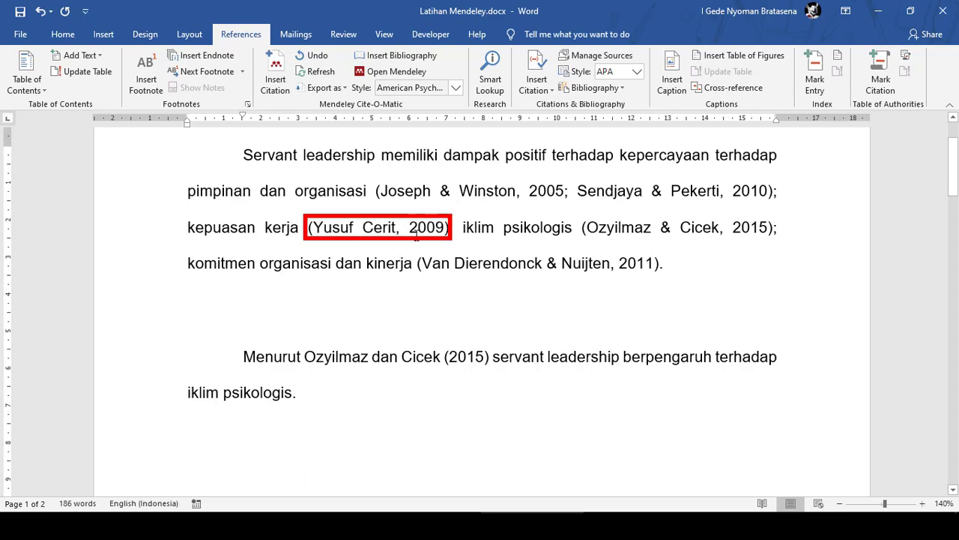
left_click(323, 231)
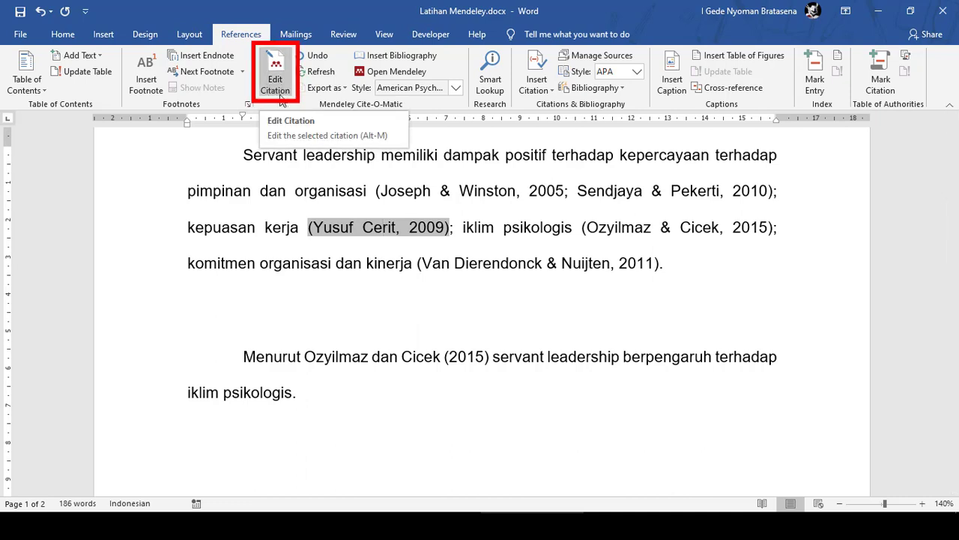
left_click(278, 157)
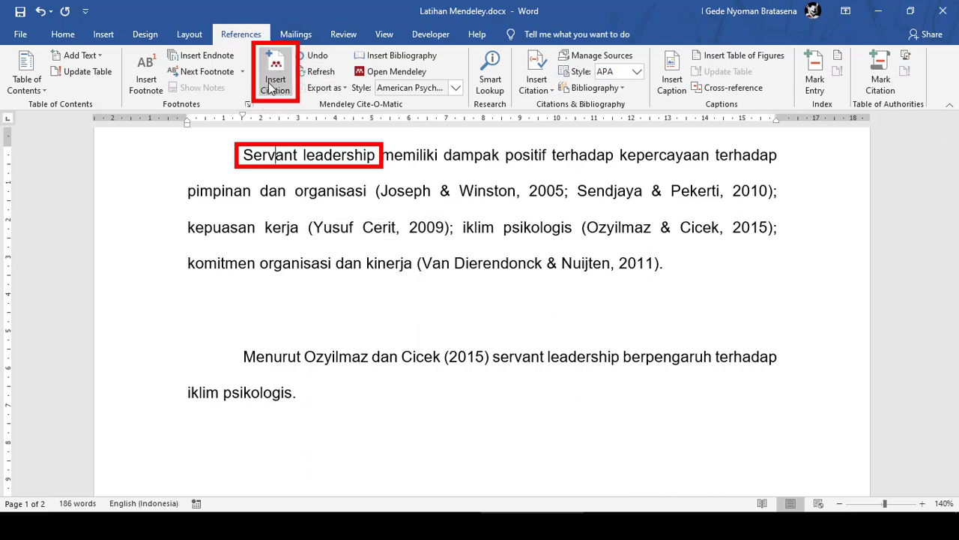
left_click(339, 228)
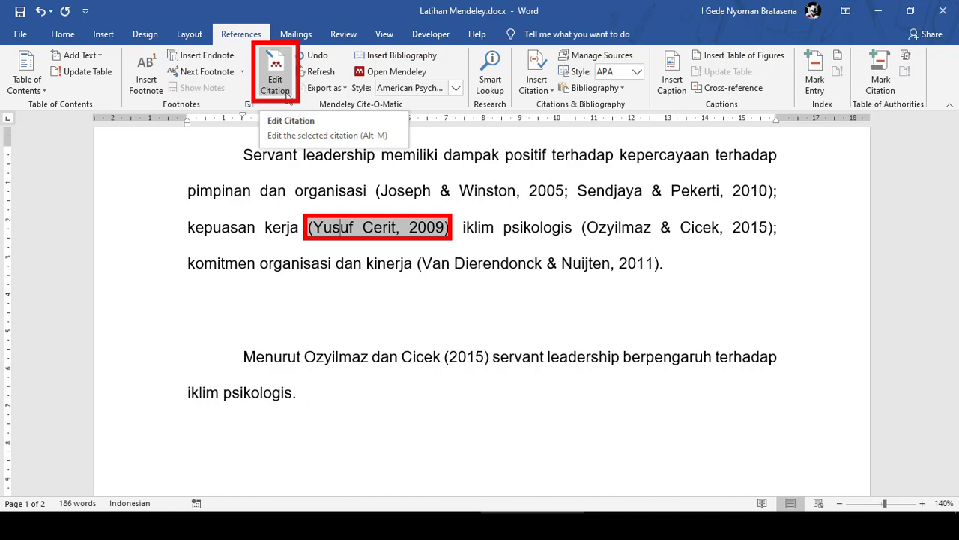
left_click(287, 96)
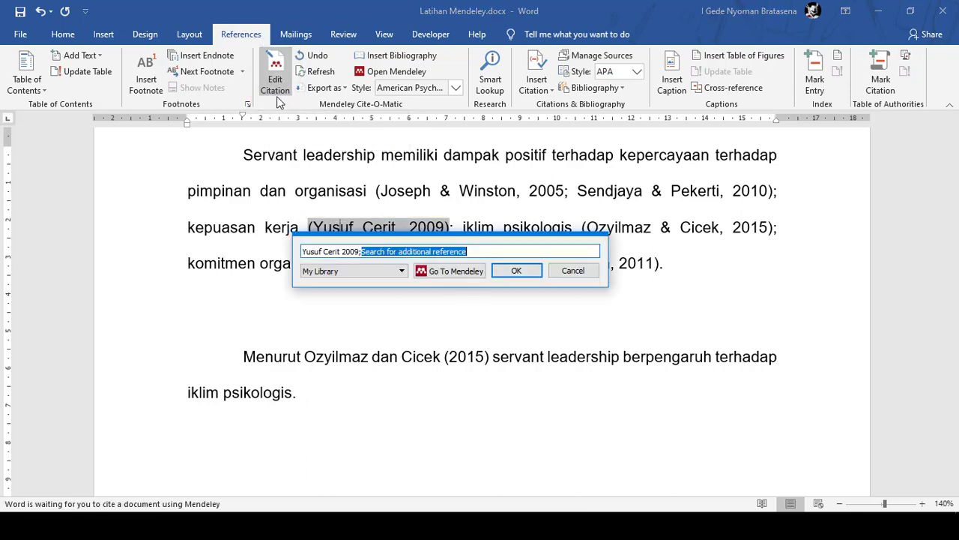
mouse_move(354, 243)
left_mouse_down()
mouse_move(474, 165)
mouse_move(481, 141)
left_mouse_up()
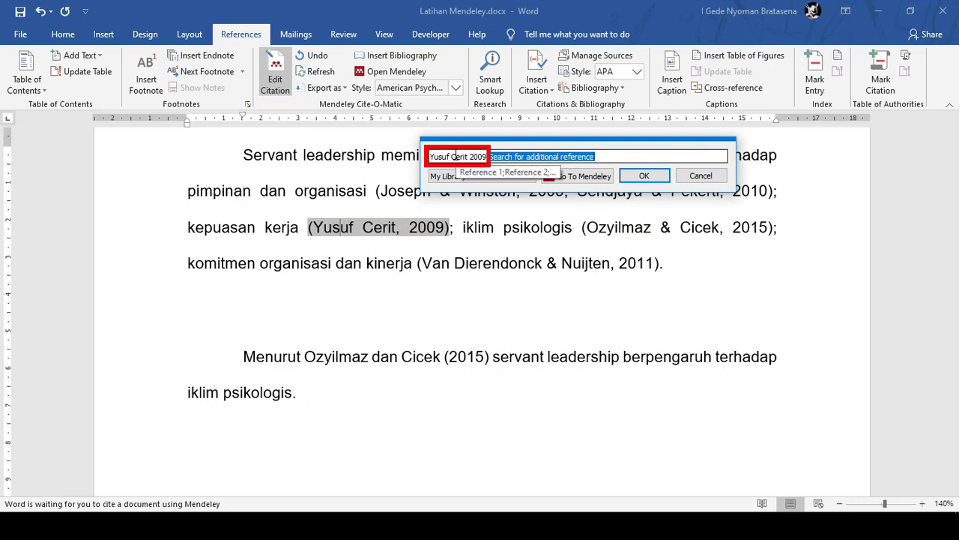
left_click(459, 156)
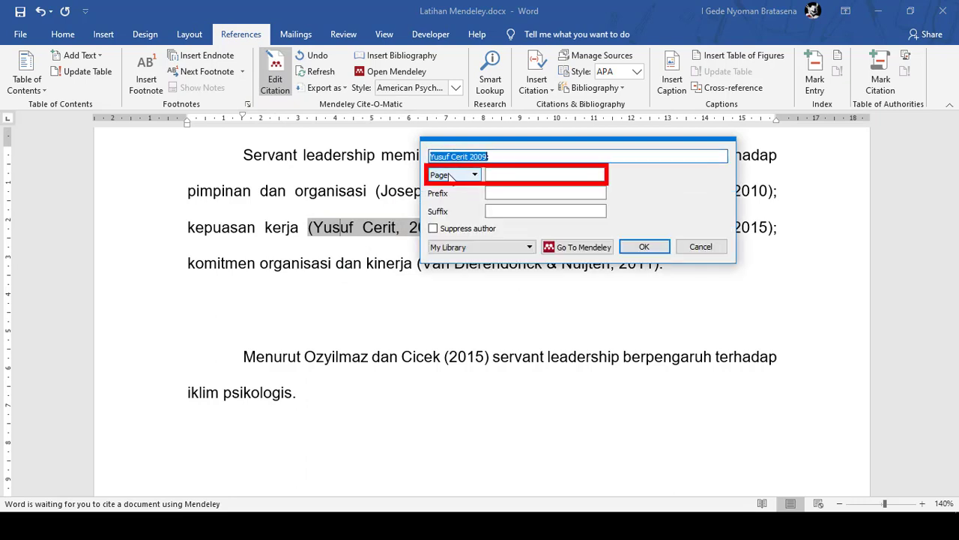
left_click(504, 174)
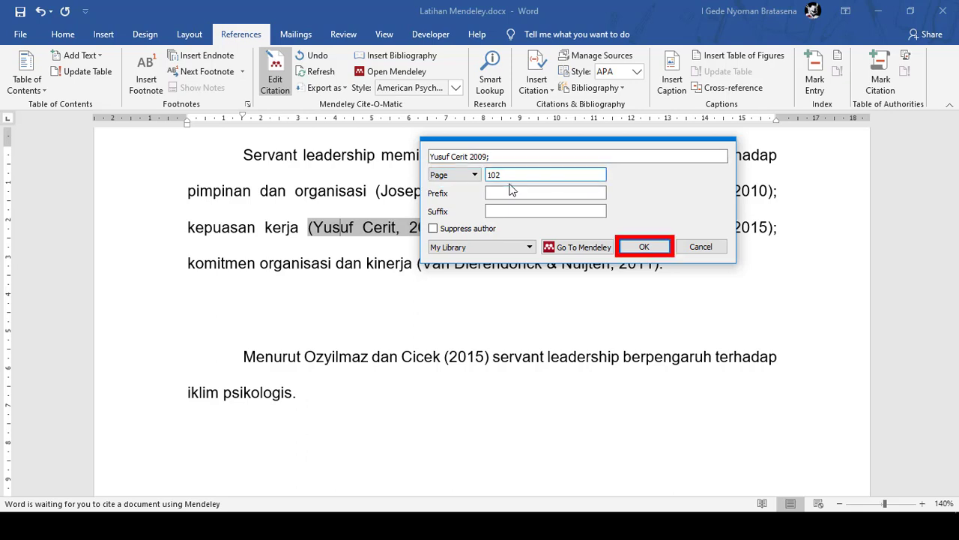
left_click(644, 248)
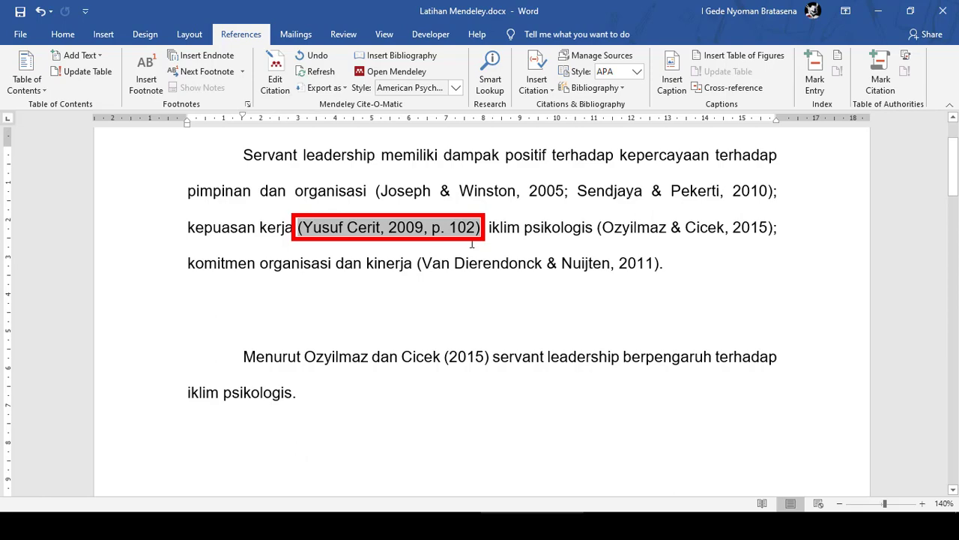
left_click(493, 265)
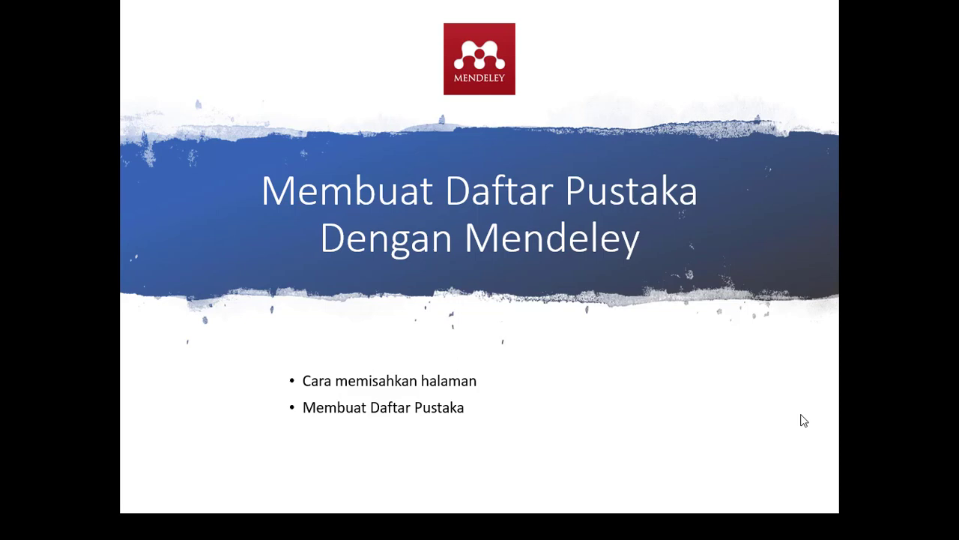
Switch from the slide show to the Word document Latihan Mendeley.docx
key("alt+Tab")
key("alt+Tab")
key("alt+Tab")
key("alt+Tab")
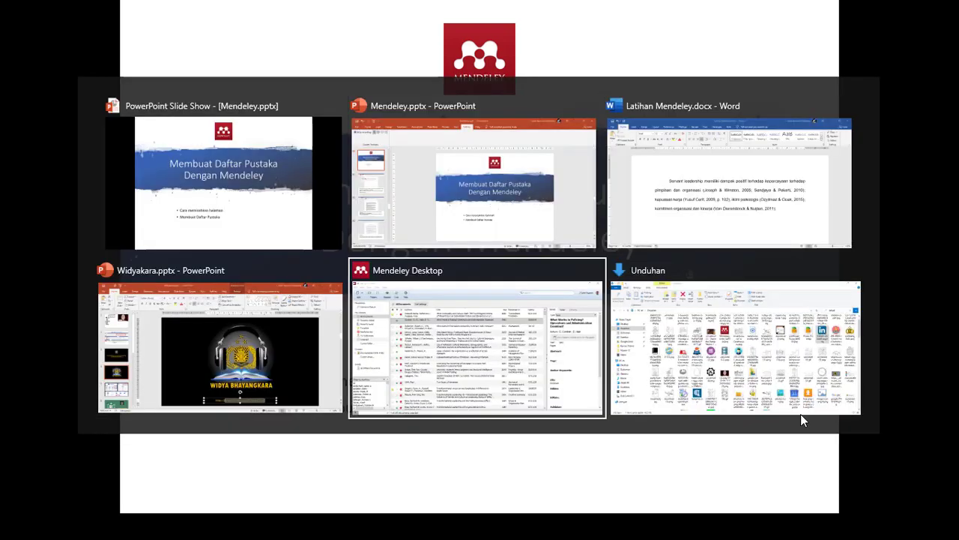
key("alt+shift+Tab")
key("alt+shift+Tab")
key("alt+shift+Tab")
key("Escape")
key("alt+Tab")
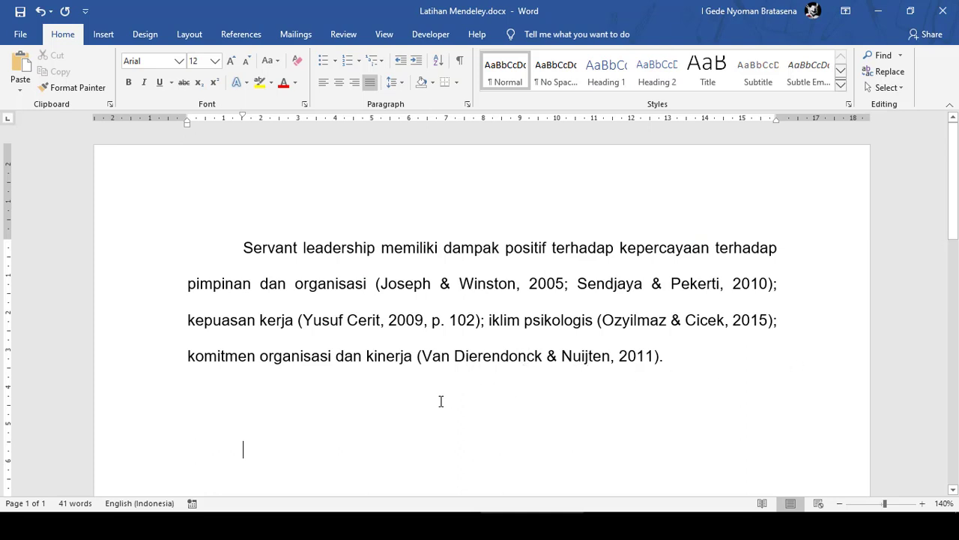
Insert a Next Page section break on the empty line below the citation paragraph
left_click(207, 36)
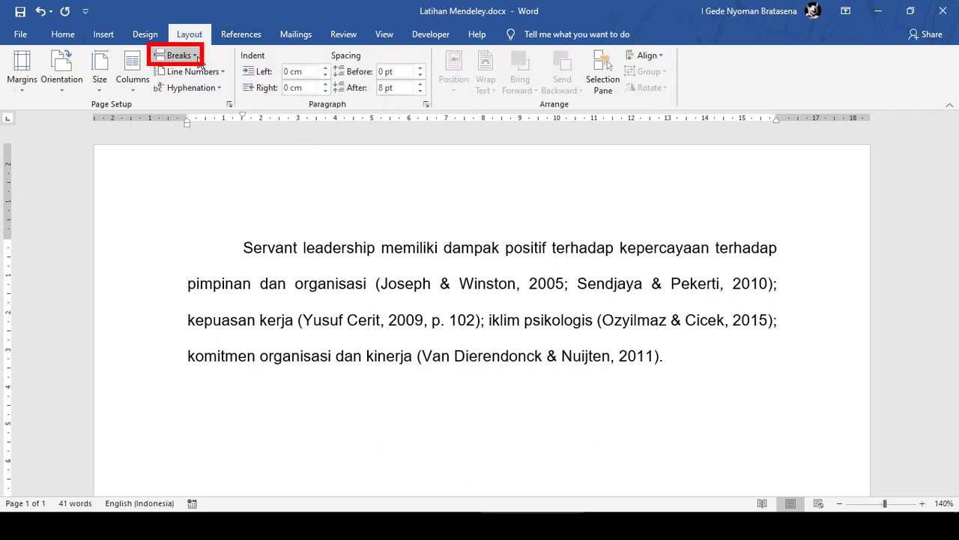
left_click(198, 60)
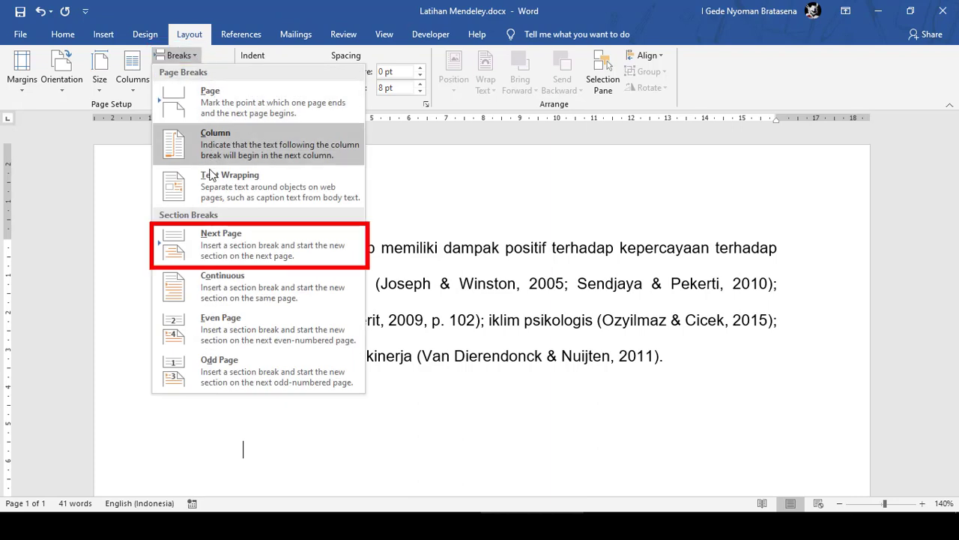
left_click(229, 240)
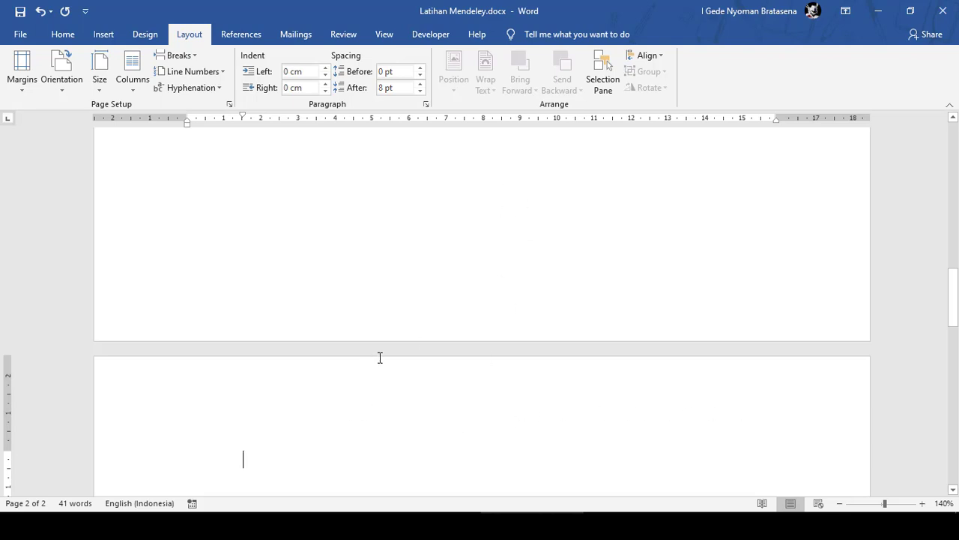
Remove the first-line indent on the new page and enter the heading "DAFTAR PUSTAKA"
left_click_drag(242, 117, 189, 120)
type("DAF")
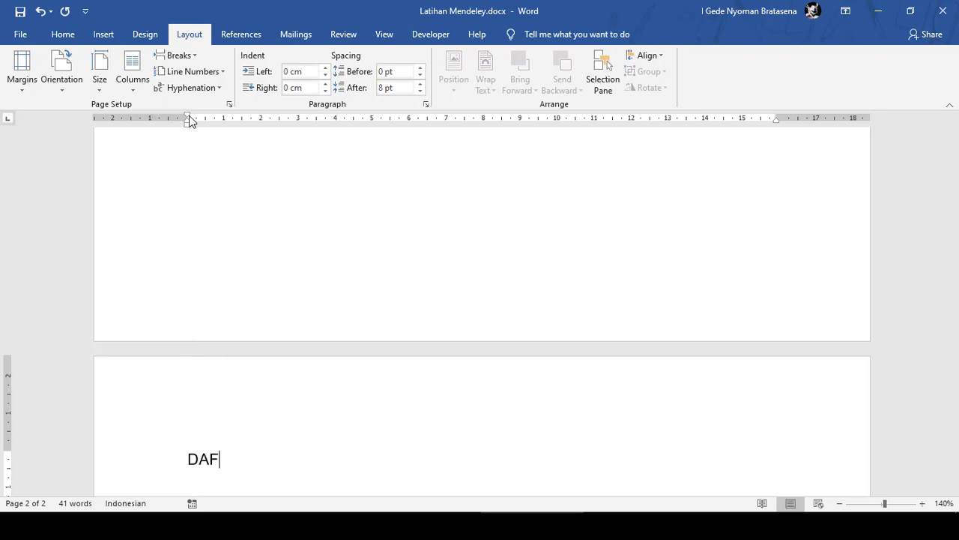
type("TAR PUSTAKA")
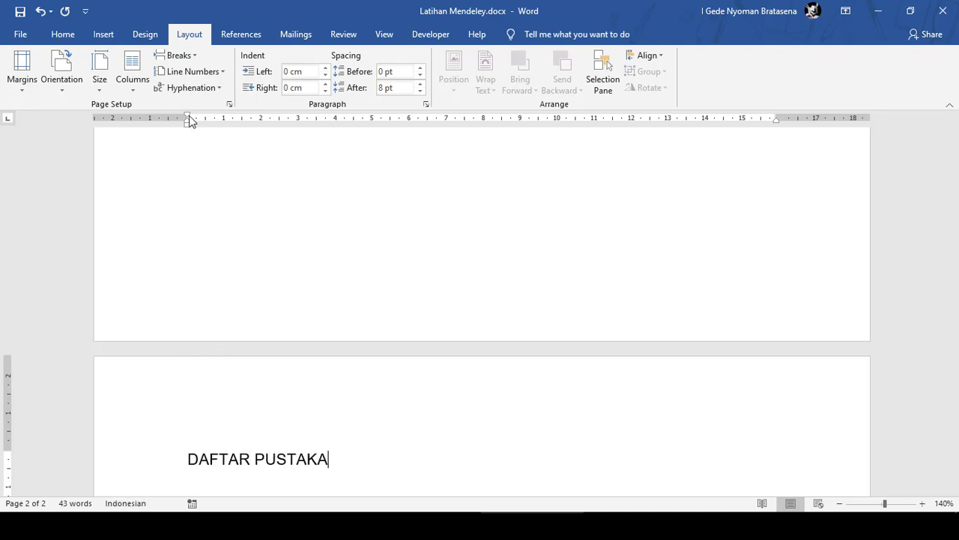
Center the "DAFTAR PUSTAKA" heading and make it bold
scroll(333, 292, "down", 2)
scroll(332, 293, "down", 1)
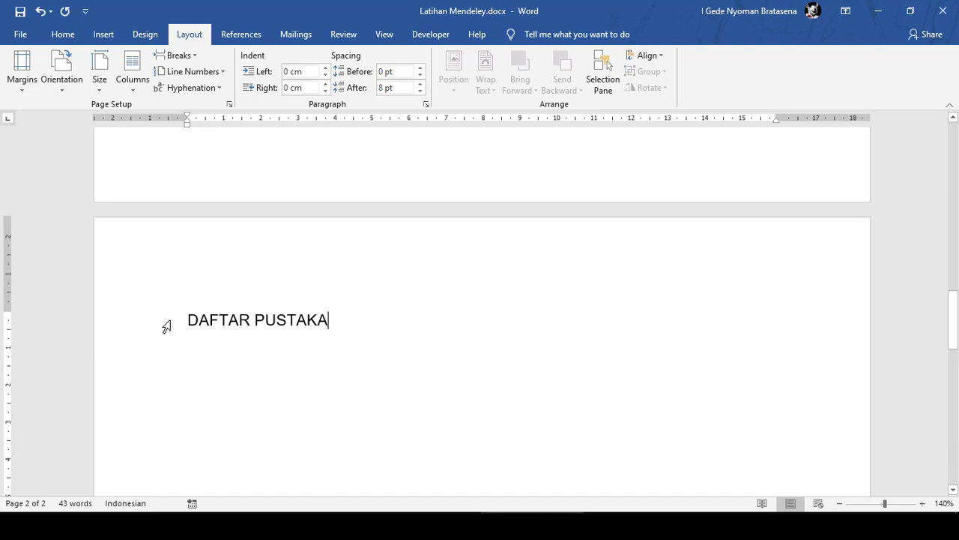
left_click(165, 326)
left_click(63, 34)
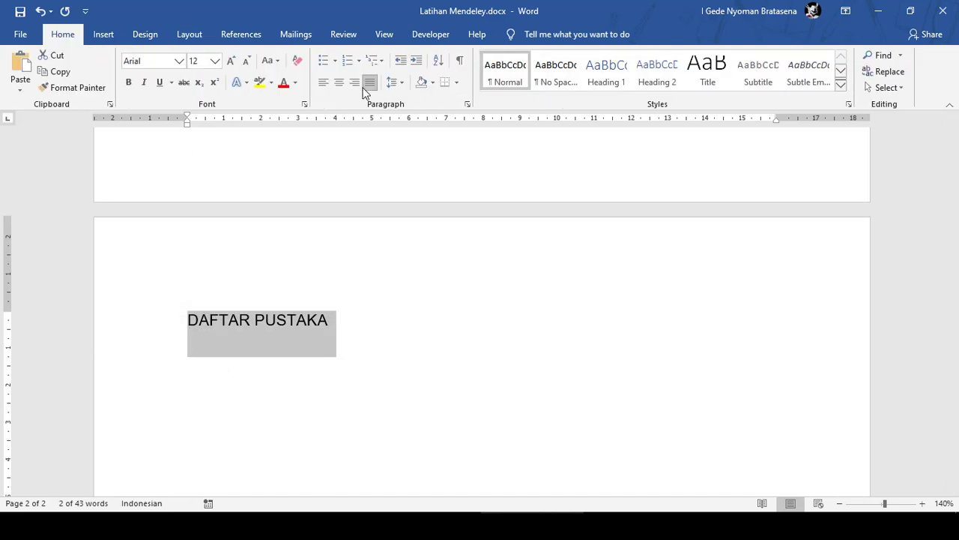
left_click(338, 82)
key("ctrl+b")
left_click(578, 335)
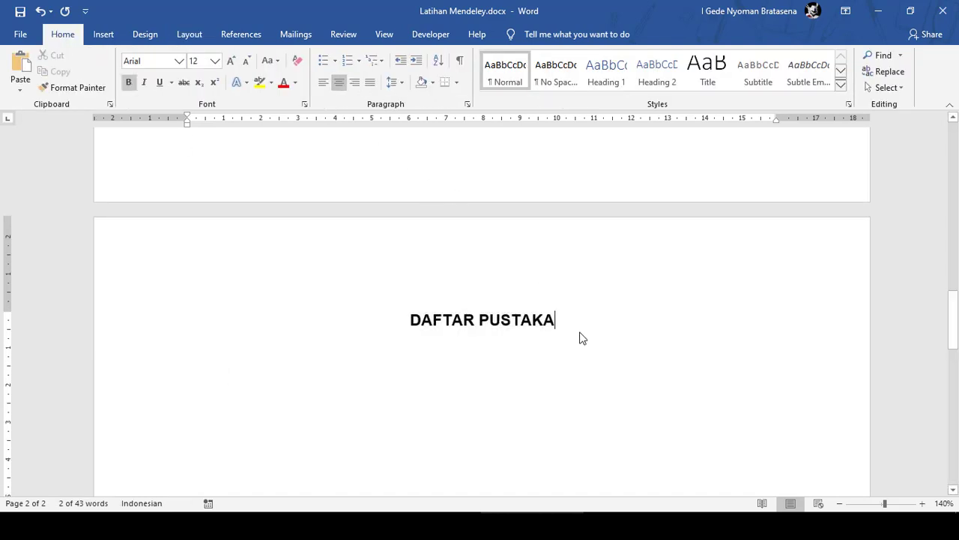
Insert the Mendeley bibliography below the "DAFTAR PUSTAKA" heading
key("Return")
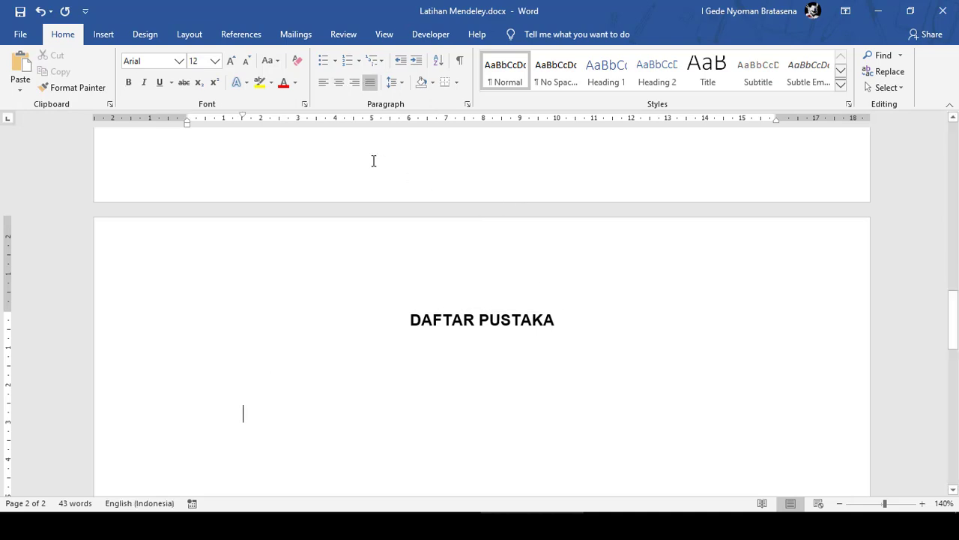
left_click(241, 34)
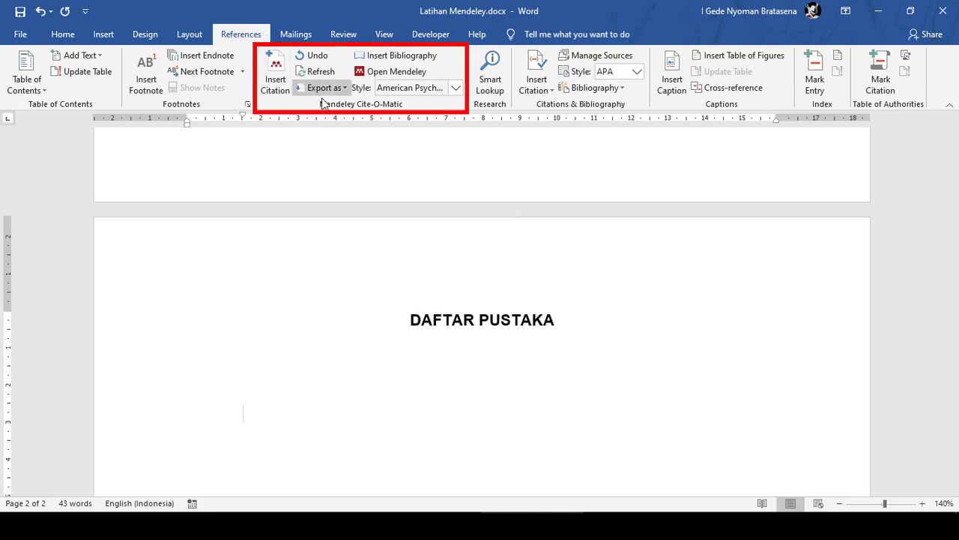
left_click(431, 62)
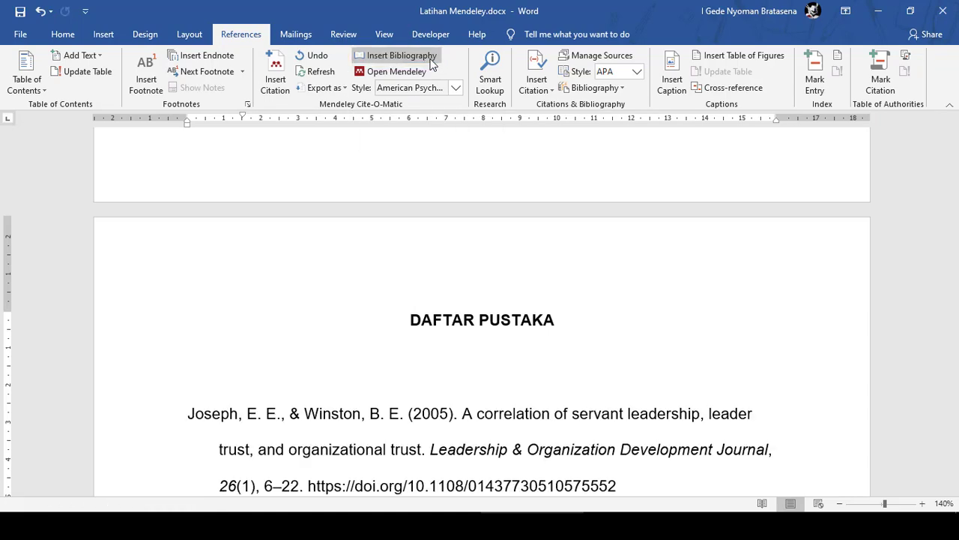
scroll(403, 394, "down", 3)
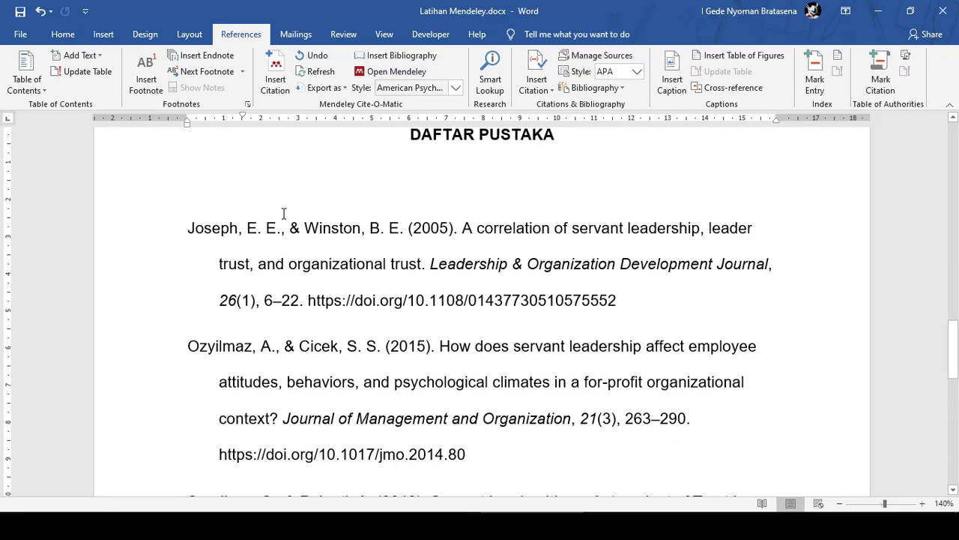
Justify all reference entries in the bibliography below the "DAFTAR PUSTAKA" heading
left_click_drag(221, 240, 523, 228)
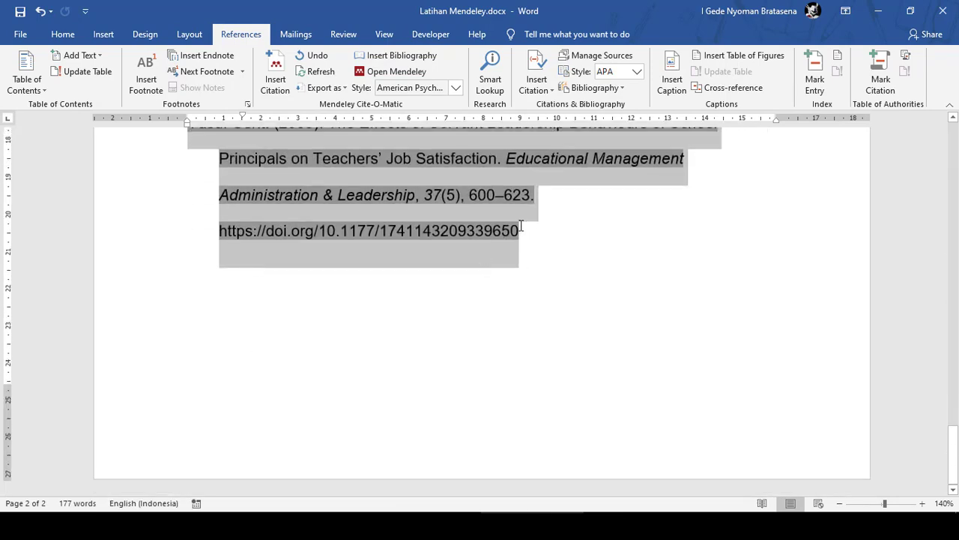
left_click(63, 33)
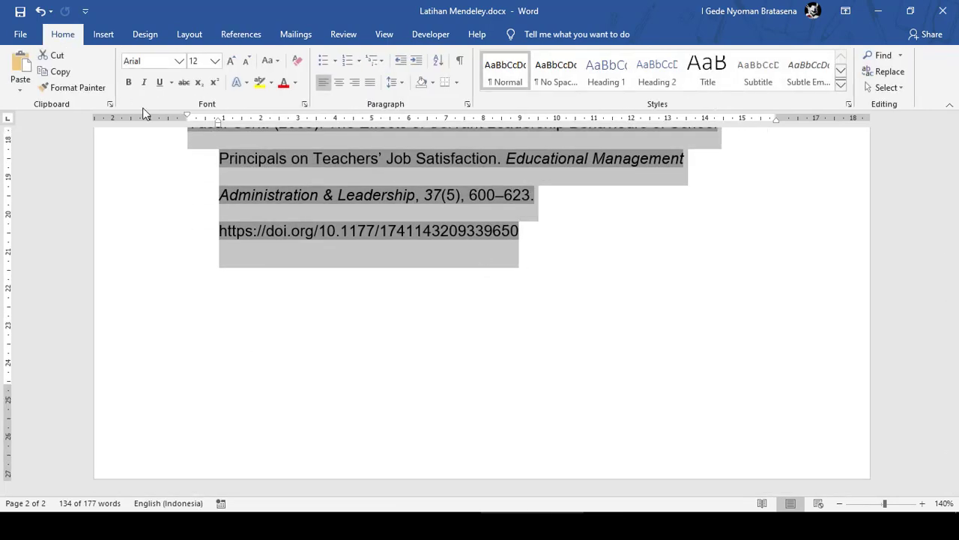
left_click(370, 82)
scroll(449, 225, "up", 5)
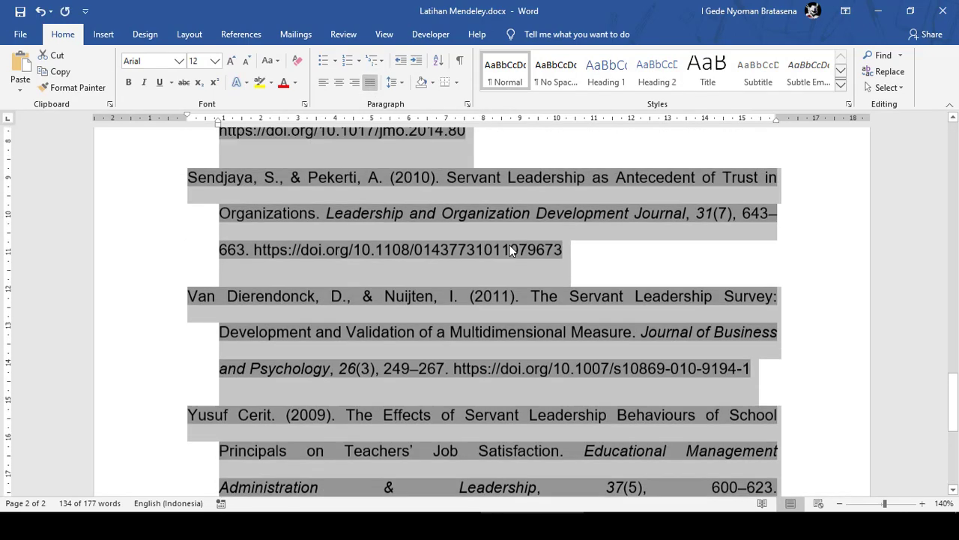
scroll(509, 245, "up", 5)
left_click(491, 315)
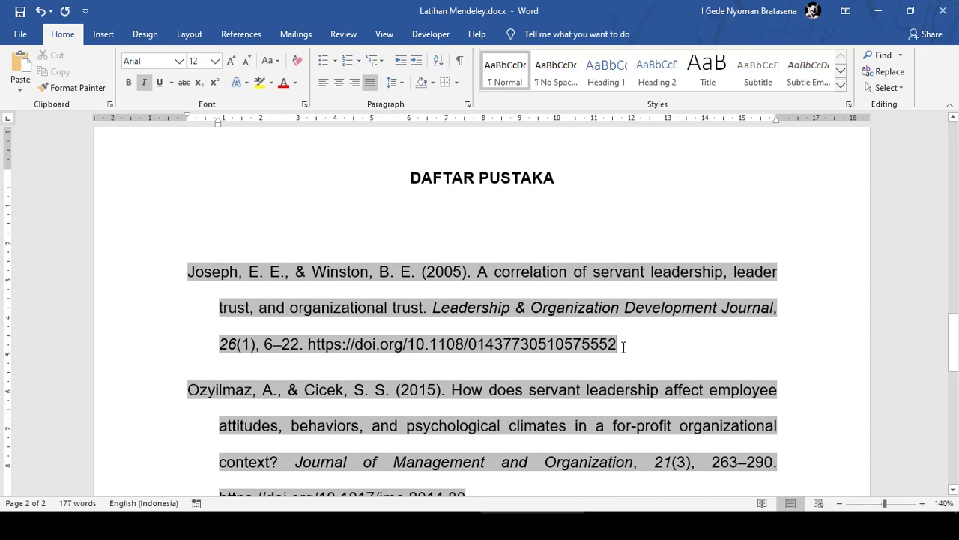
Delete the DOI links at the end of the first two bibliography entries, published in 2005 and 2015
left_click_drag(621, 345, 307, 346)
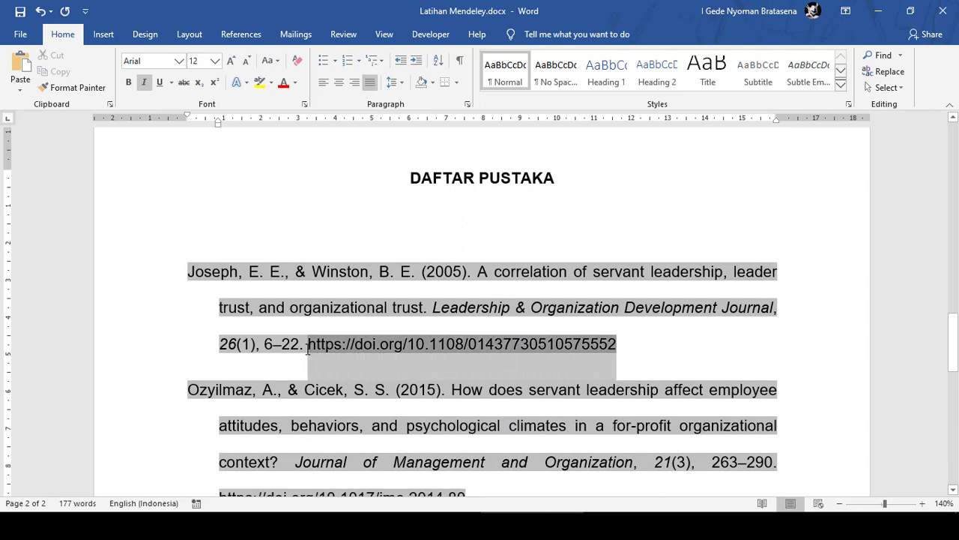
key("Delete")
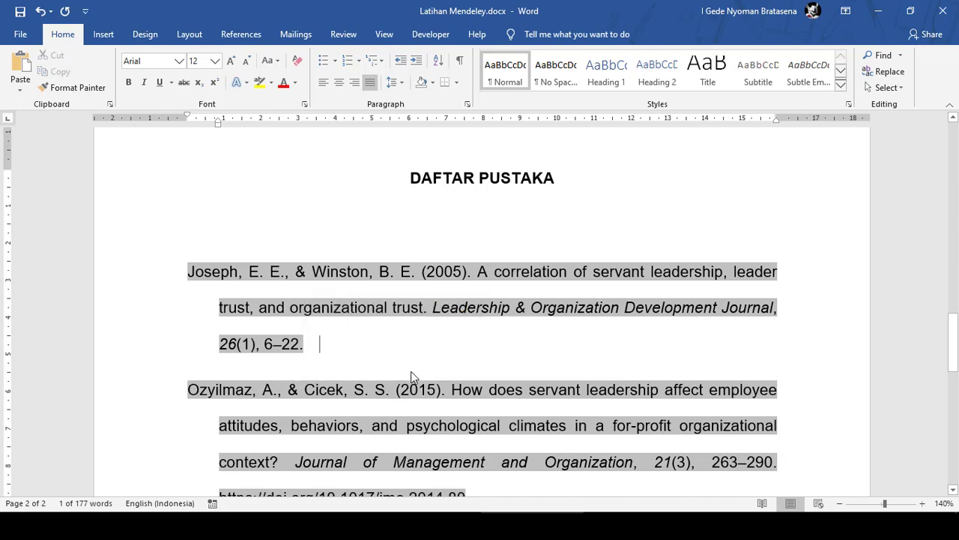
scroll(470, 335, "down", 3)
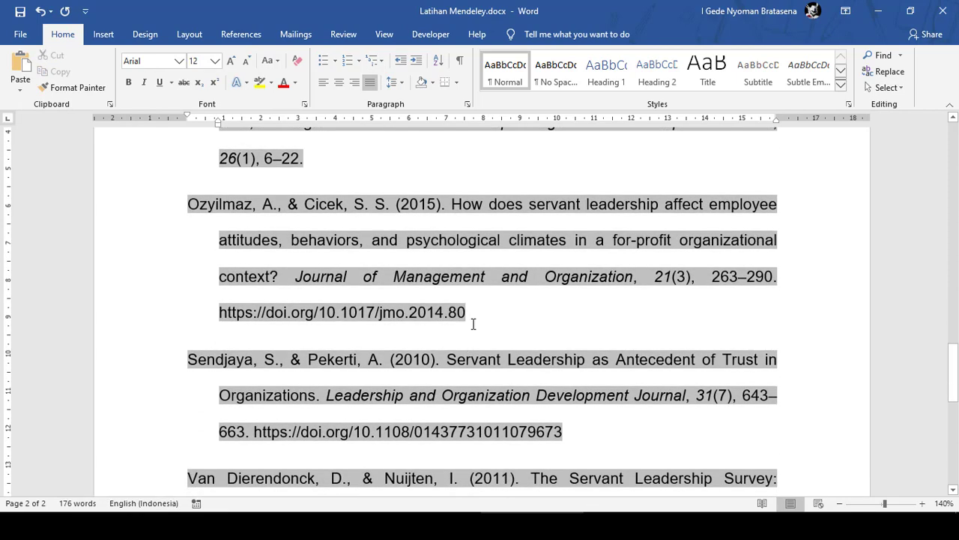
left_click_drag(480, 318, 219, 322)
key("Delete")
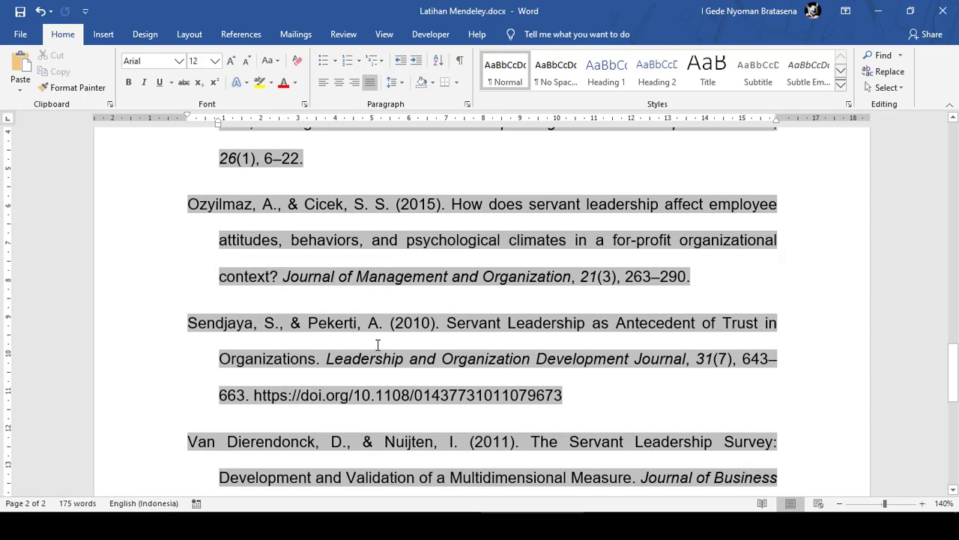
Delete the DOI links at the end of the third and fourth bibliography entries, published in 2010 and 2011
left_click_drag(564, 395, 253, 397)
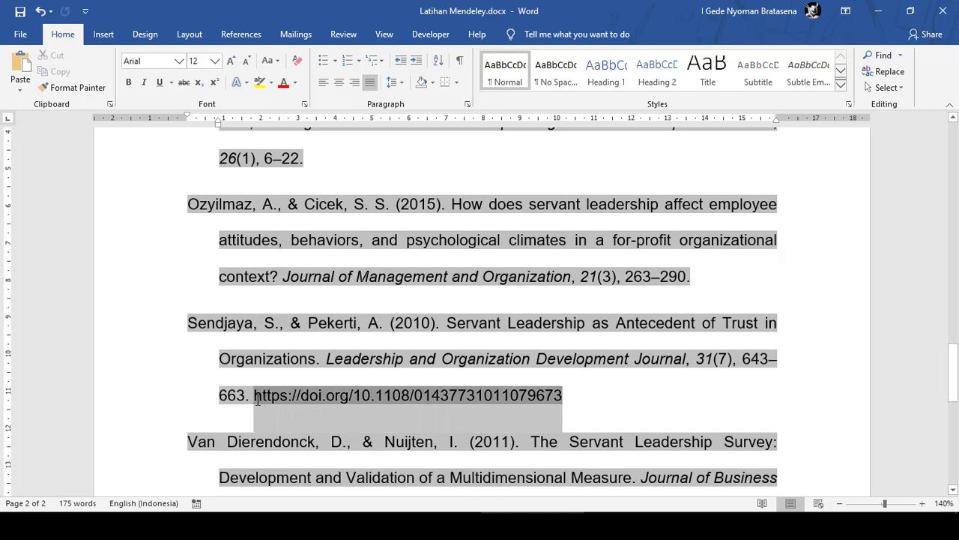
scroll(447, 266, "up", 3)
scroll(516, 284, "down", 5)
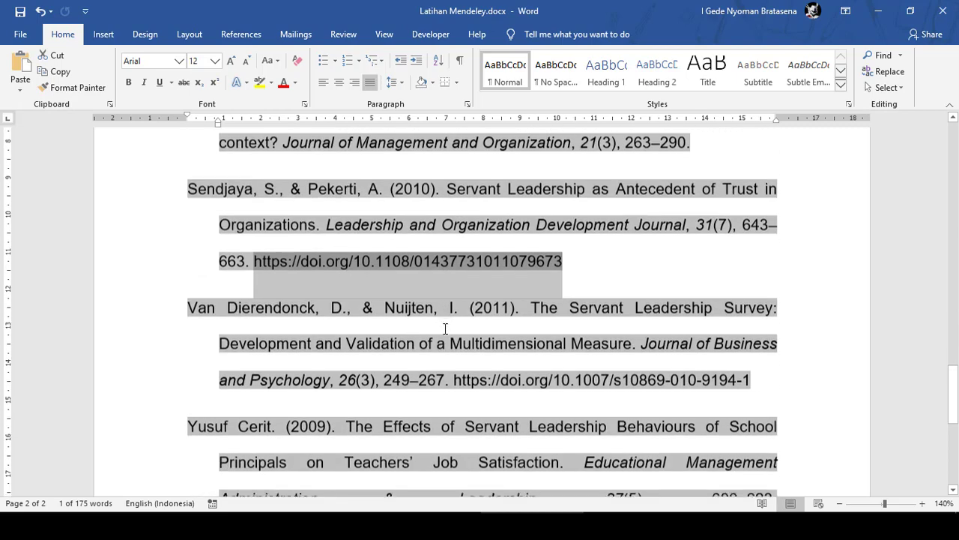
key("Delete")
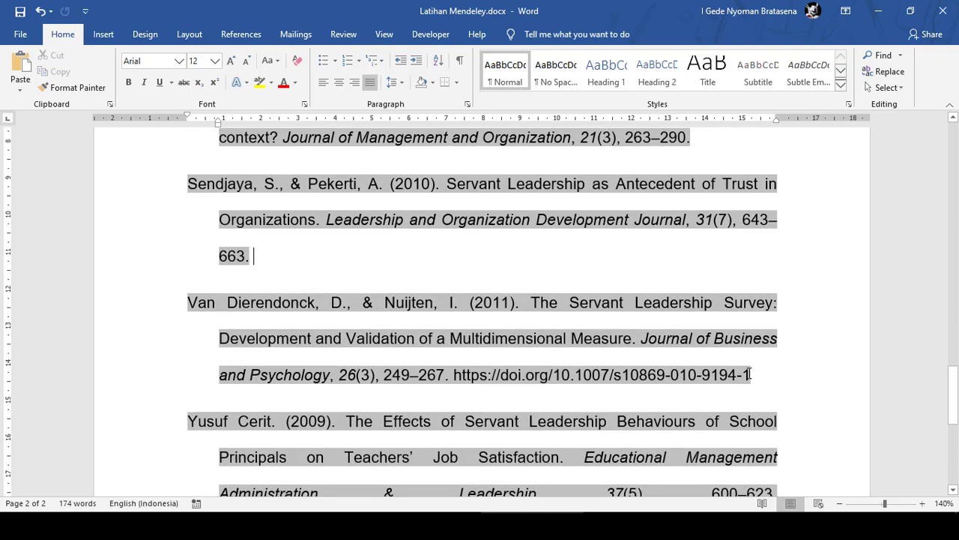
left_click_drag(750, 373, 450, 382)
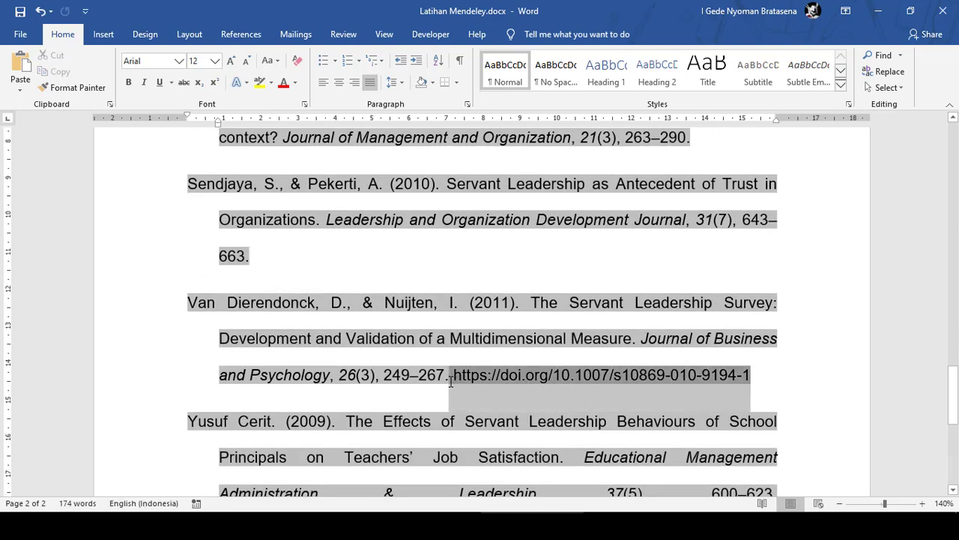
key("Delete")
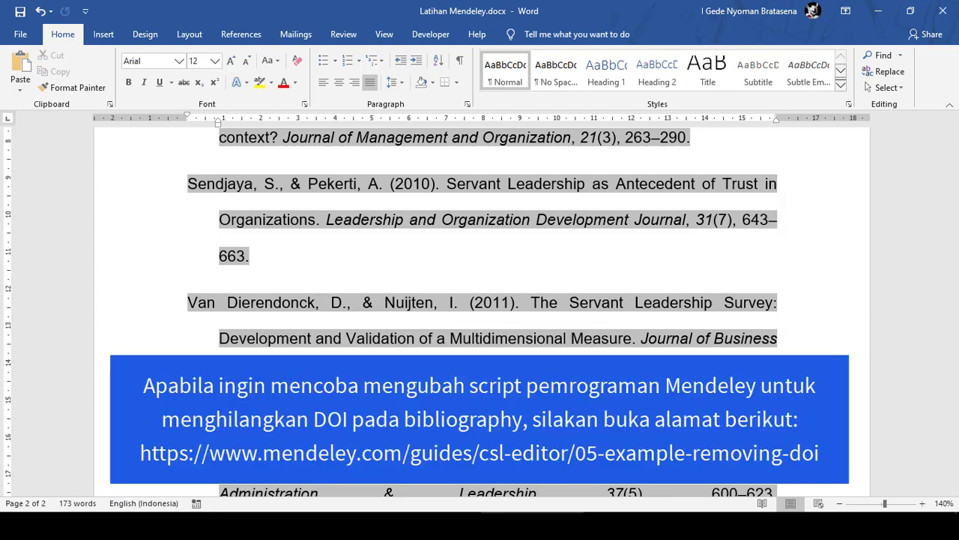
Delete the DOI link from the last bibliography entry, published in 2009
scroll(480, 240, "down", 2)
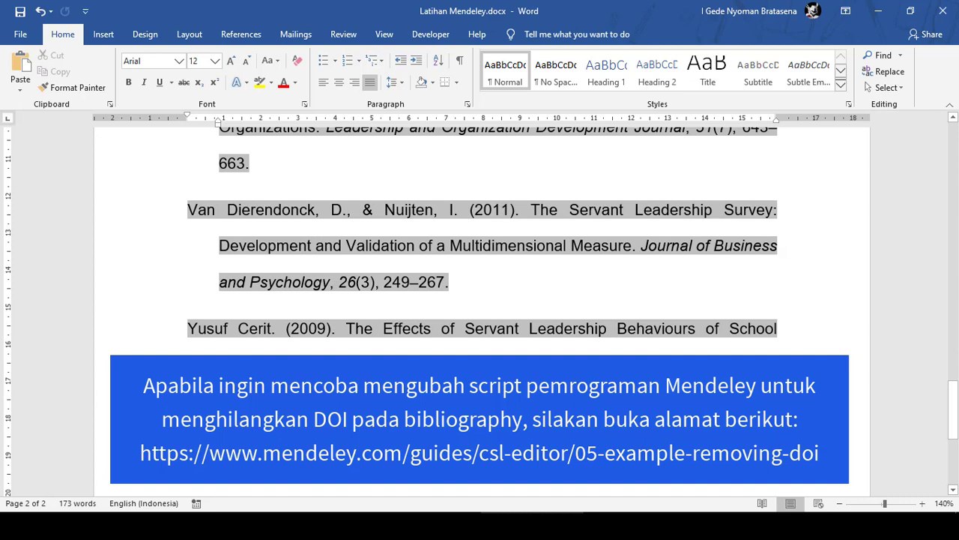
left_click_drag(219, 437, 517, 437)
key("Delete")
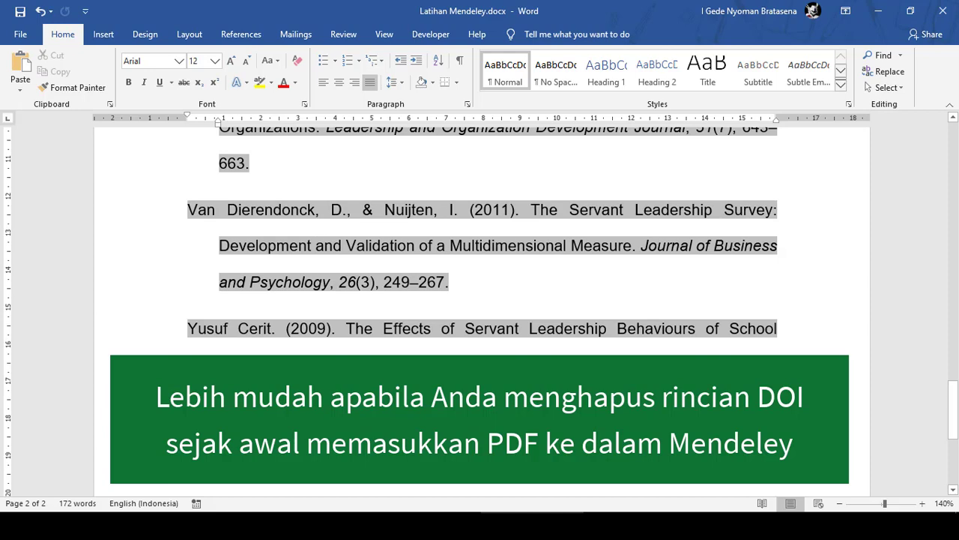
Review the bibliography from its end up to the "DAFTAR PUSTAKA" heading, and the citation paragraph on the first page
key("Up")
key("Up")
key("Up")
key("Up")
key("Up")
key("Up")
key("Up")
key("Up")
key("Up")
key("Up")
key("Up")
key("Up")
key("Up")
key("Up")
key("Up")
key("Up")
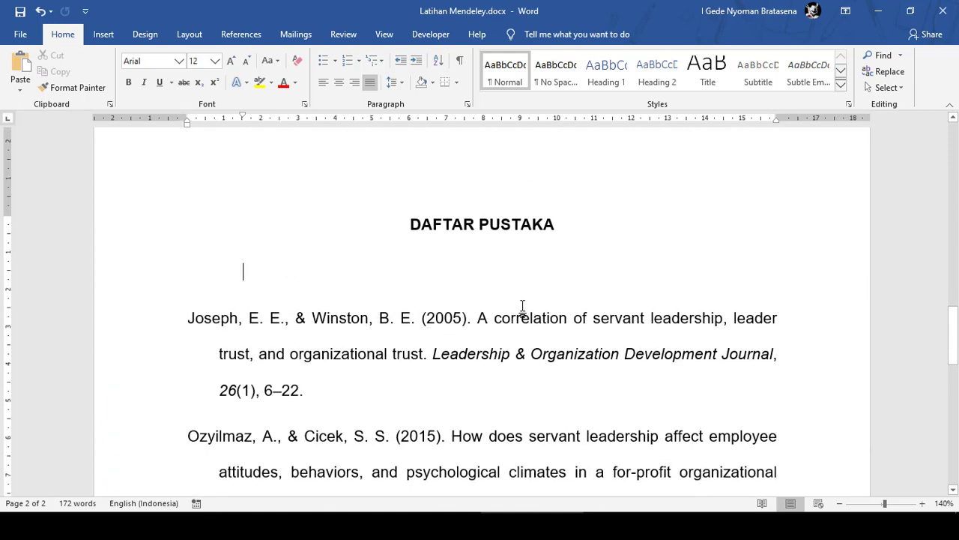
left_click(436, 363)
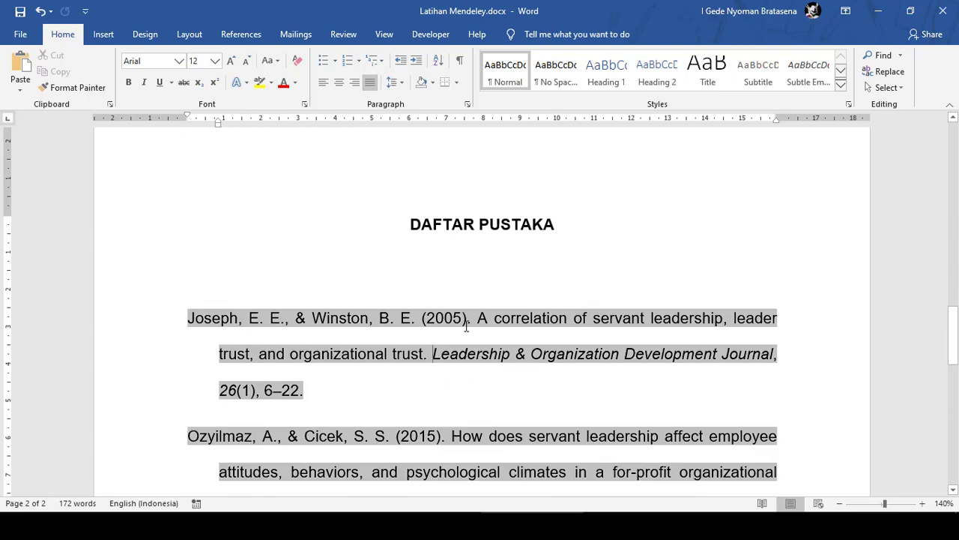
left_click(476, 285)
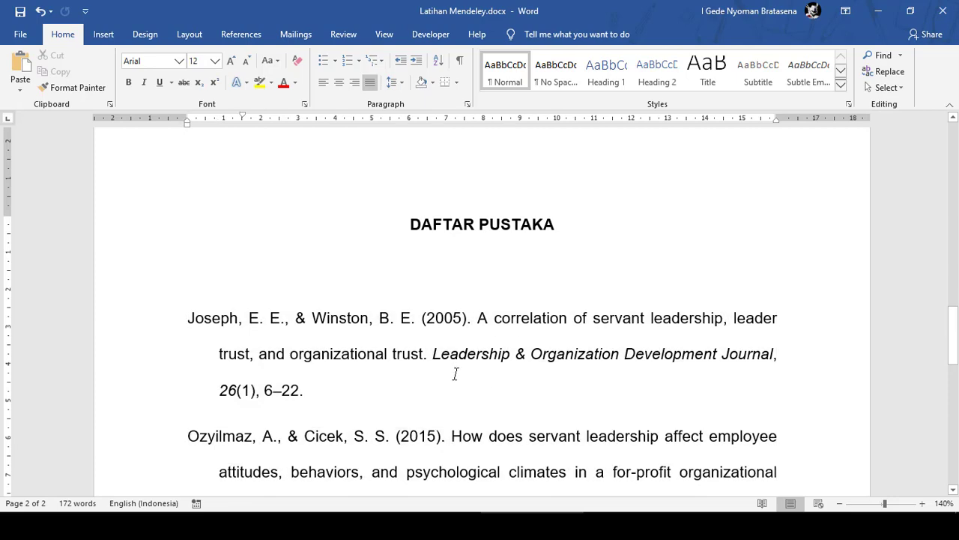
scroll(561, 335, "up", 3)
scroll(560, 335, "up", 5)
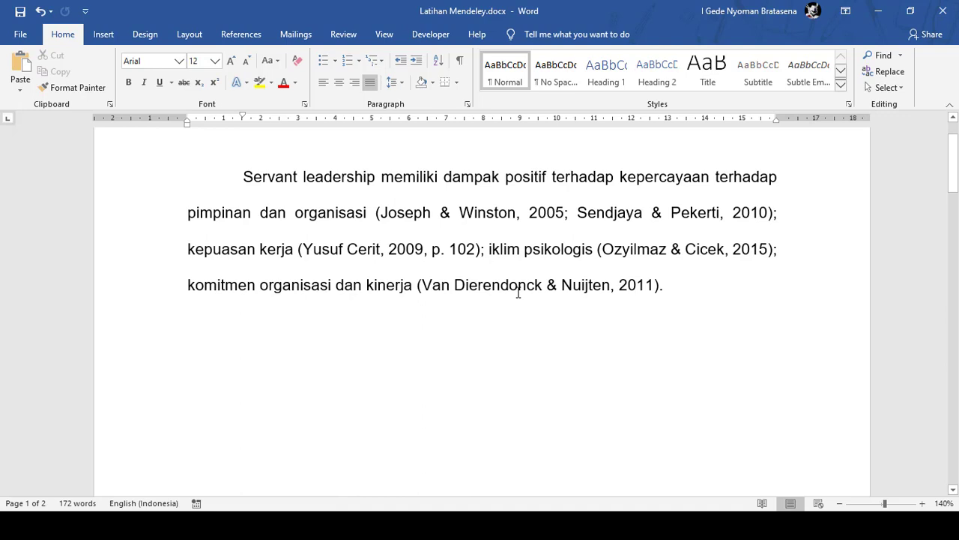
left_click(707, 285)
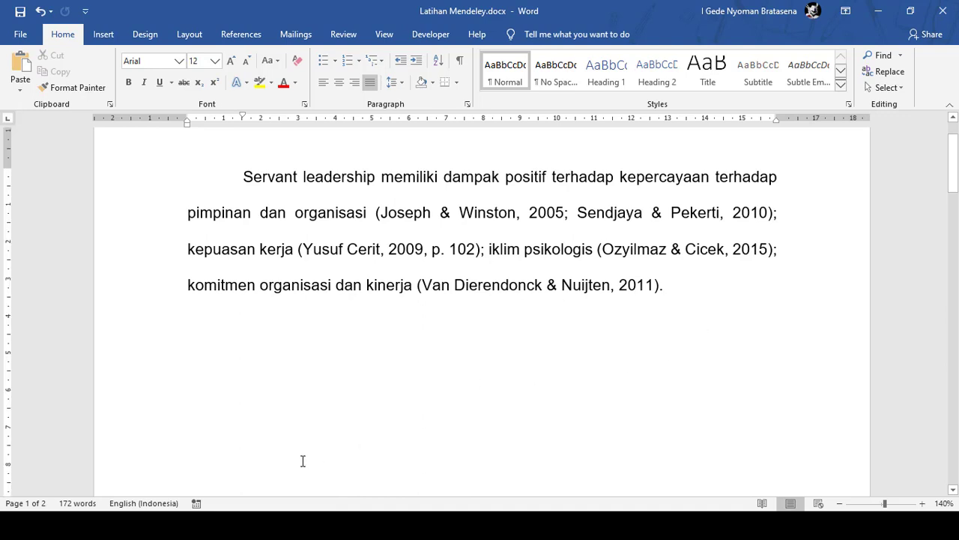